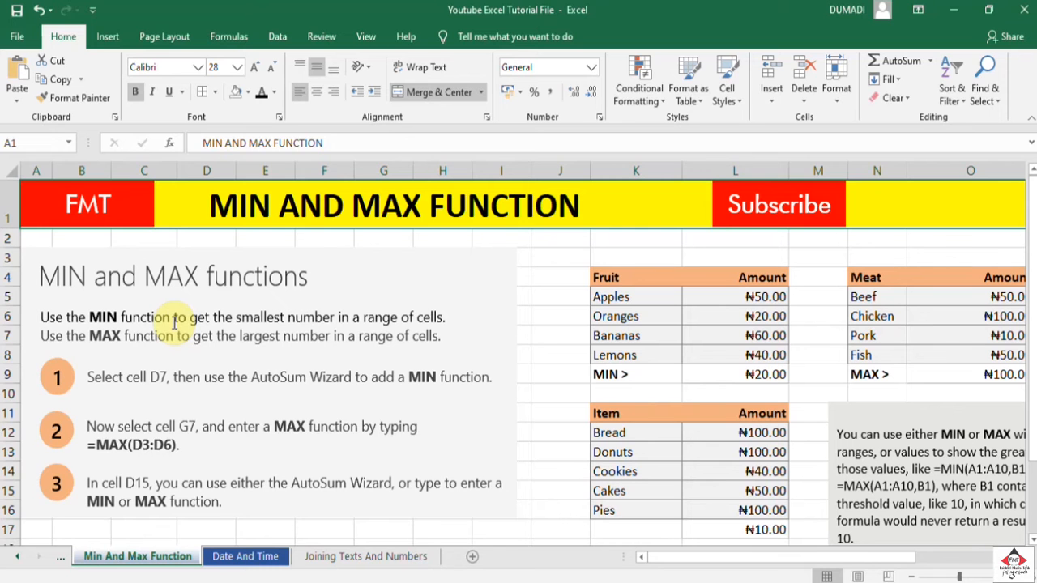
Look across the MIN and MAX worksheet to examine the Fruit, Meat and Item amount tables
key(Down)
key(Right)
key(Right)
key(Right)
key(Right)
key(Right)
key(Right)
key(Right)
key(Right)
key(Right)
key(Right)
key(Right)
key(Right)
key(Right)
key(Right)
key(Right)
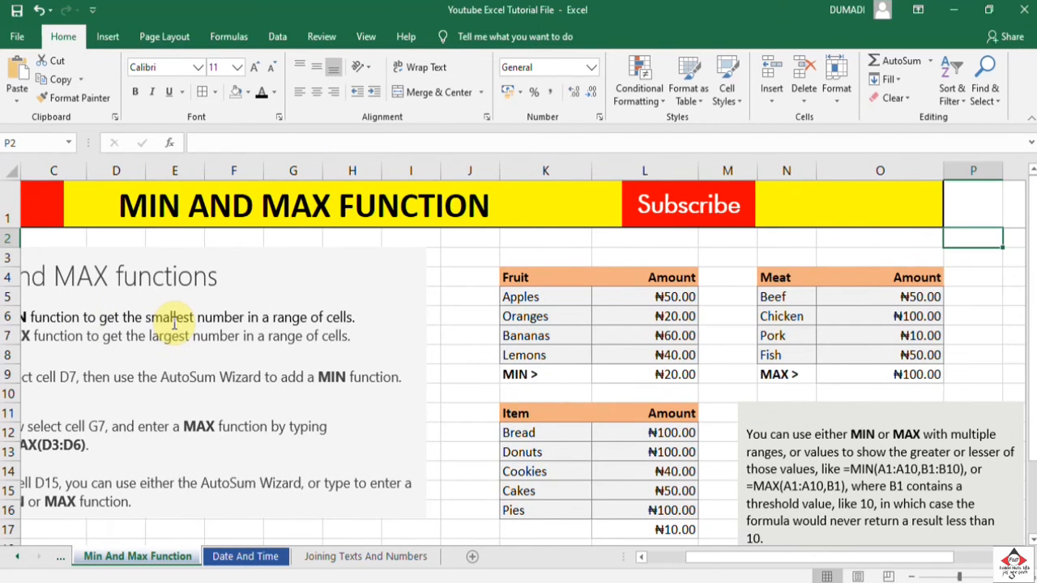
key(Down)
key(Down)
key(Down)
key(Down)
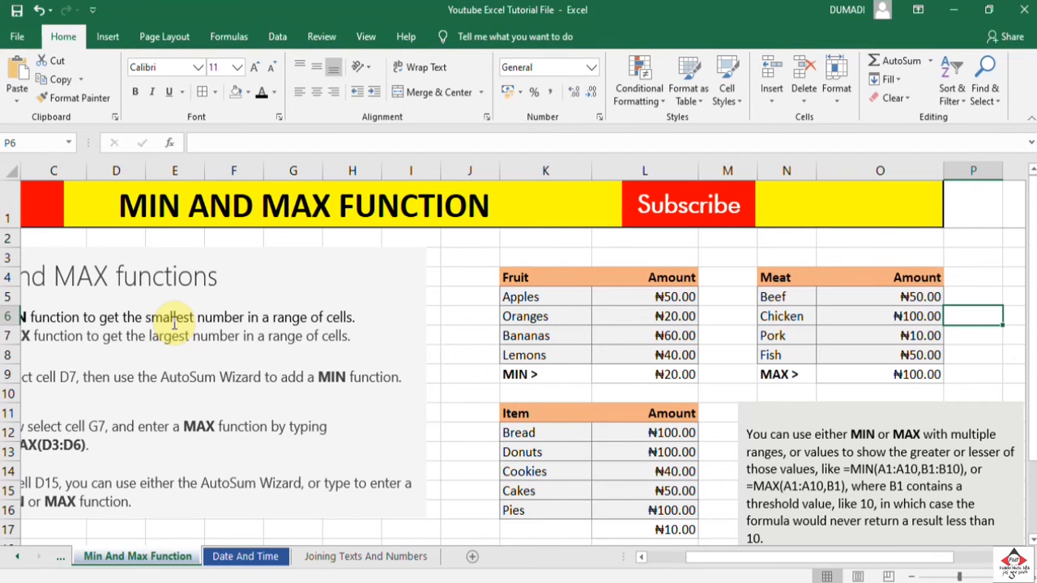
key(Down)
key(Left)
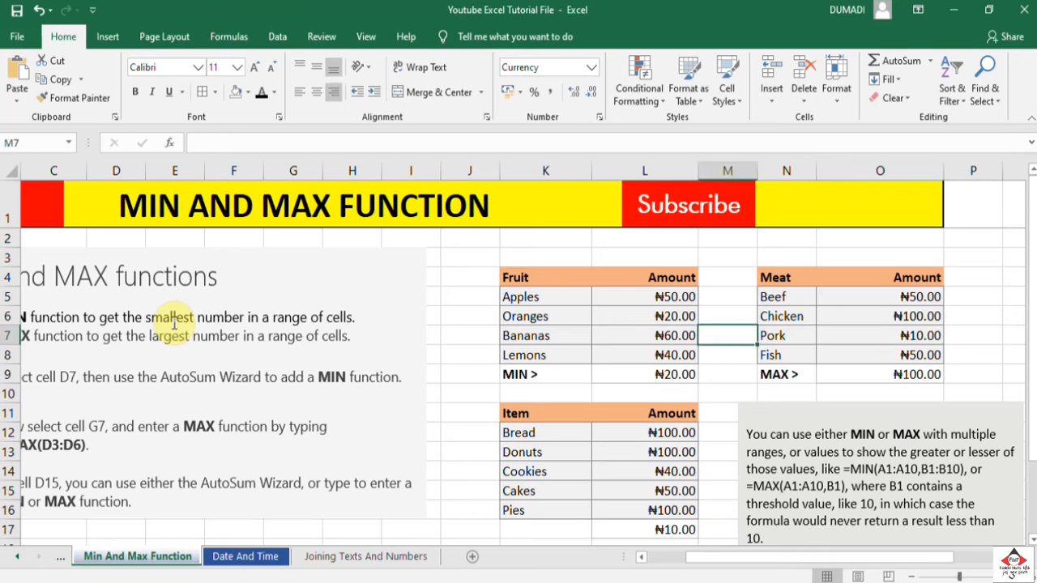
Clear the existing MIN formula from cell L9 under the Fruit amounts
key(Left)
key(Left)
key(Left)
key(Left)
key(Left)
key(Left)
key(Down)
key(Right)
key(Right)
key(Right)
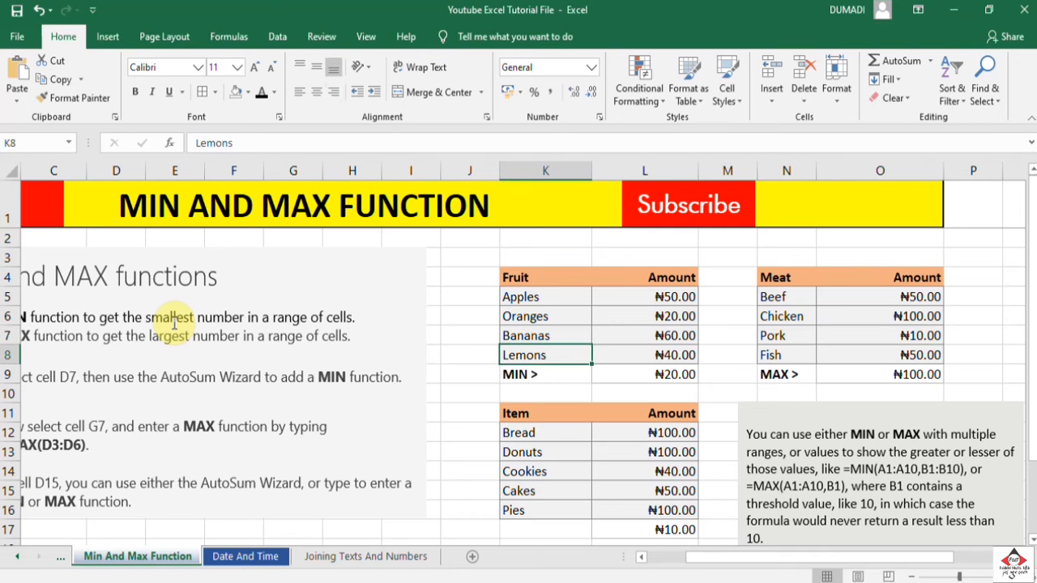
key(Down)
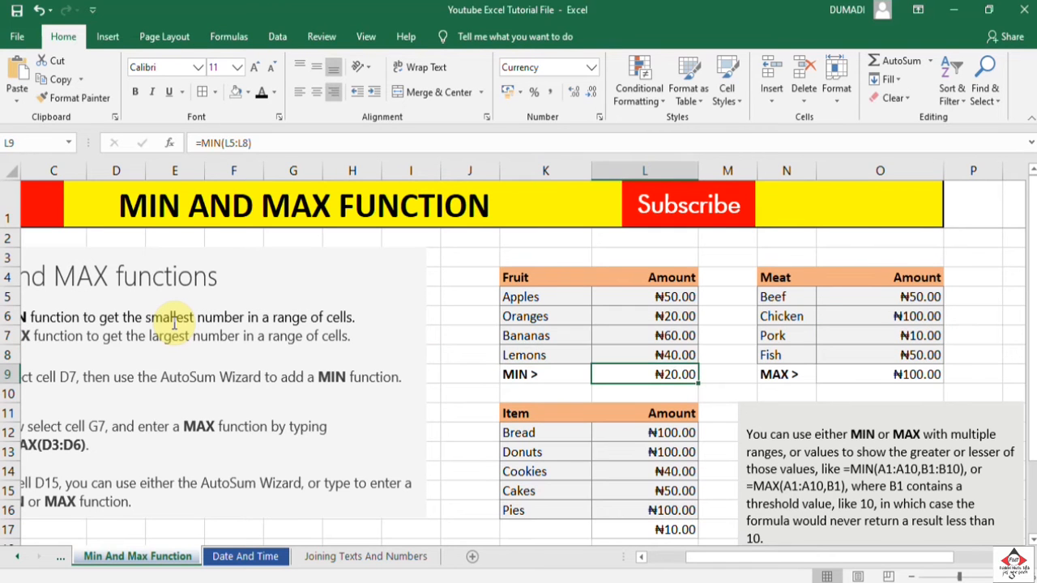
key(BackSpace)
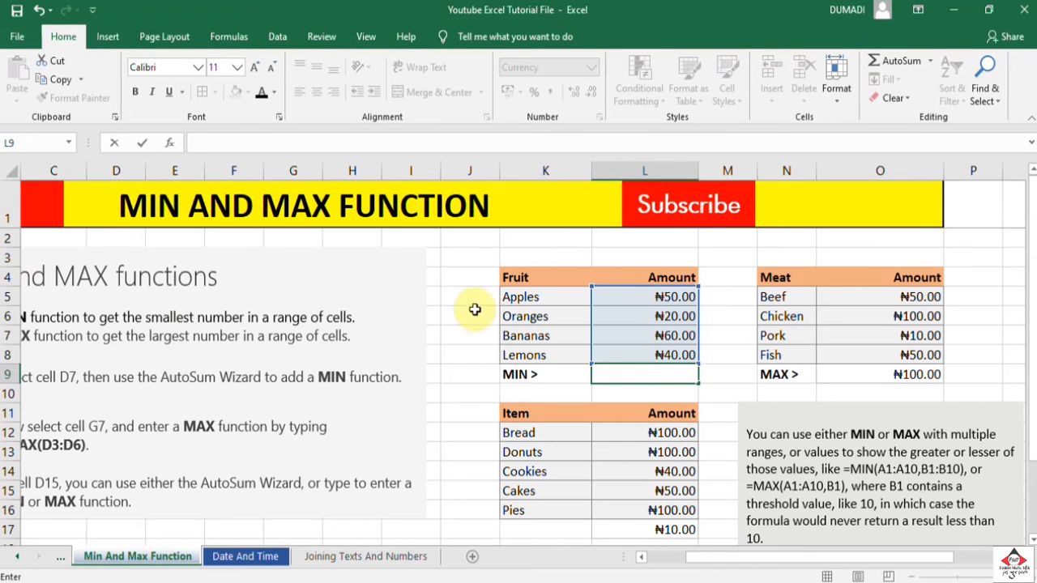
click(510, 280)
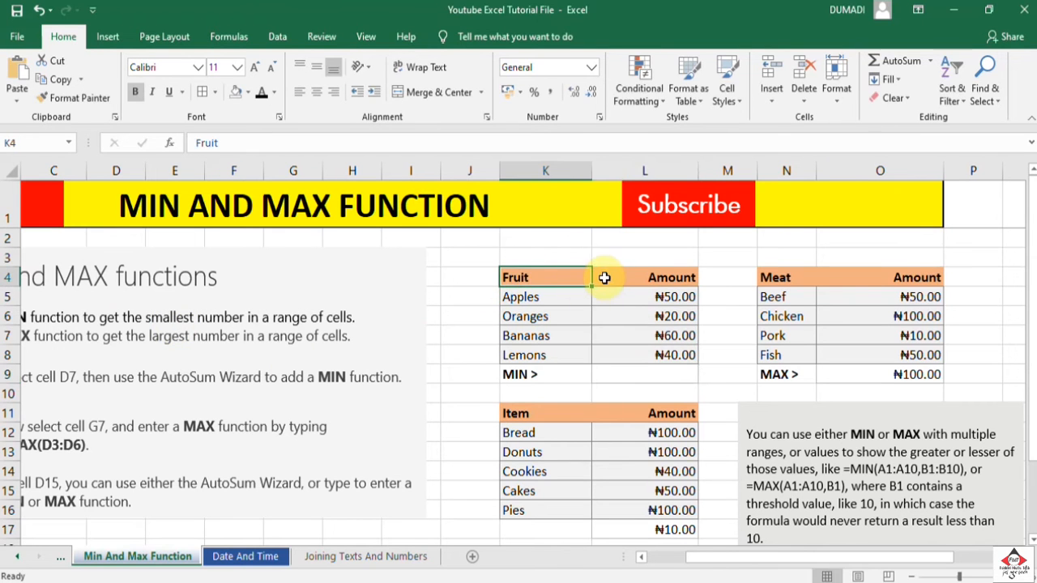
click(657, 277)
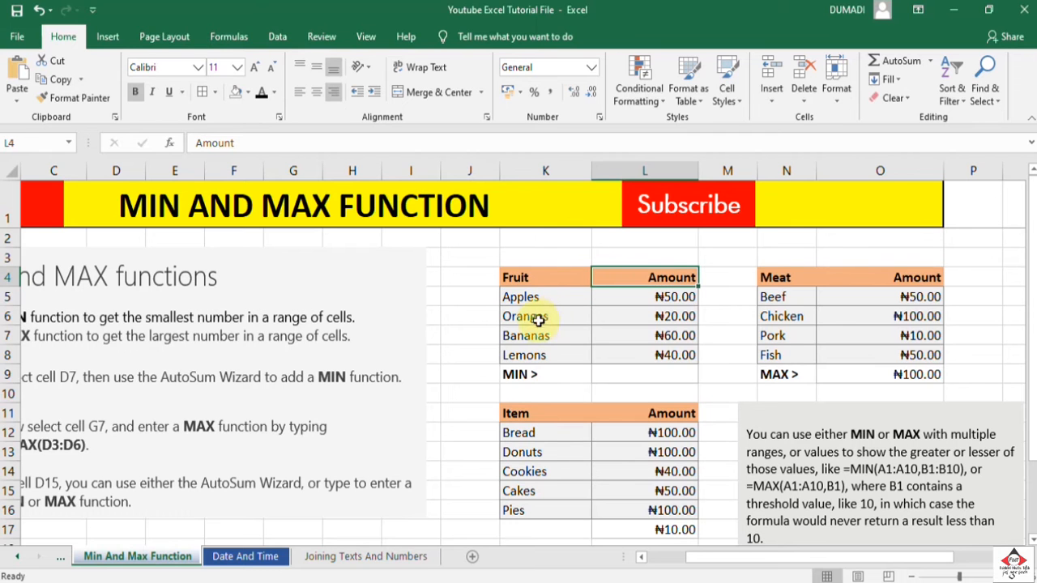
Enter a MIN formula over L5:L8 in cell L9 to find the smallest Fruit amount
click(653, 377)
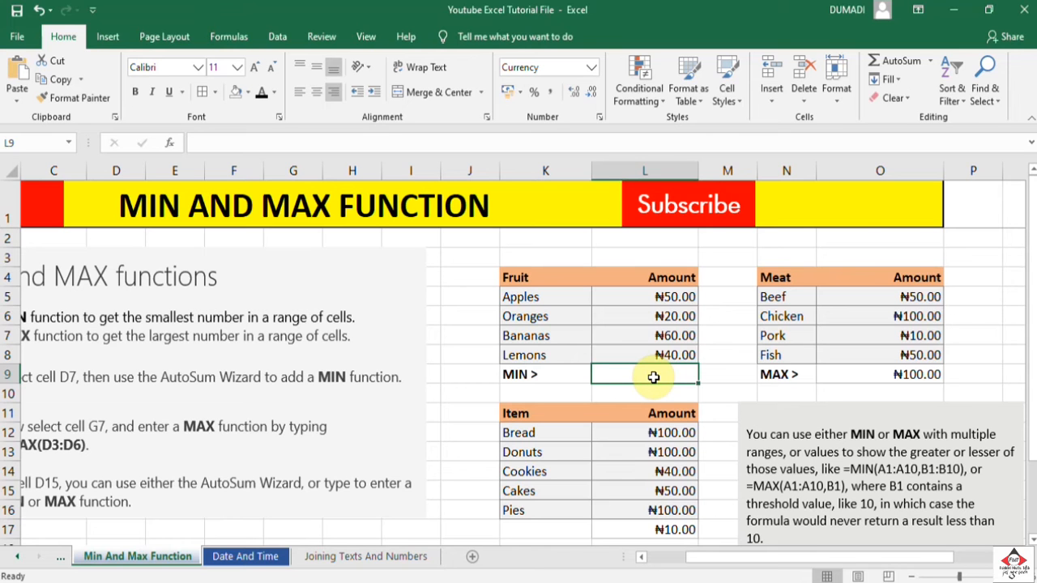
text(=)
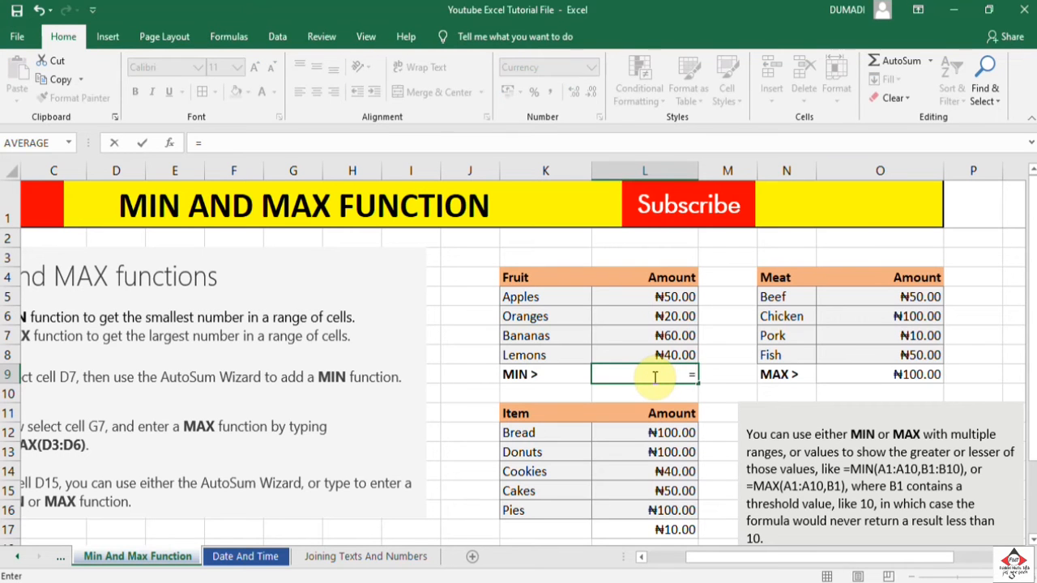
text(min)
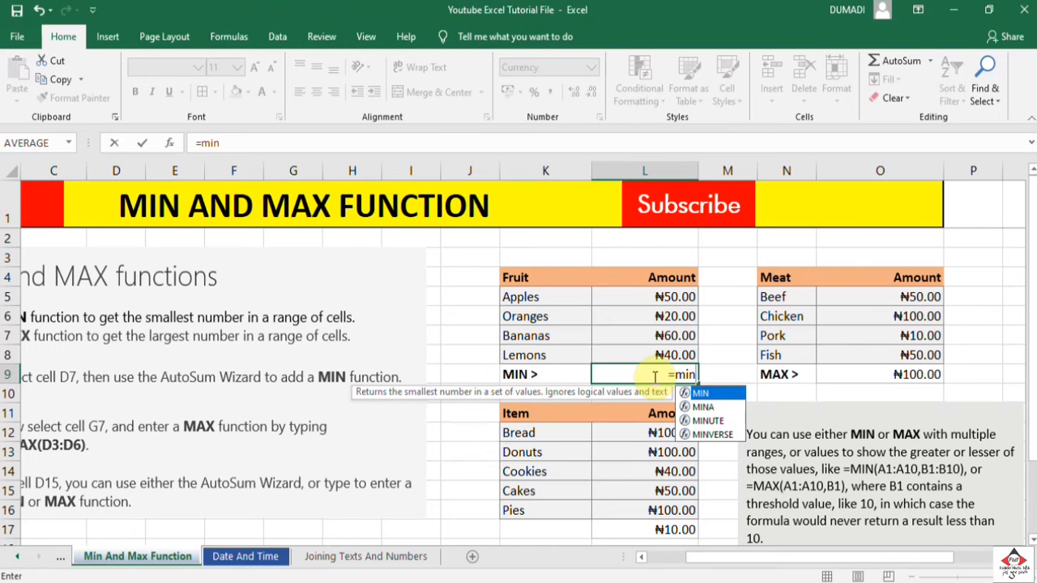
key(Tab)
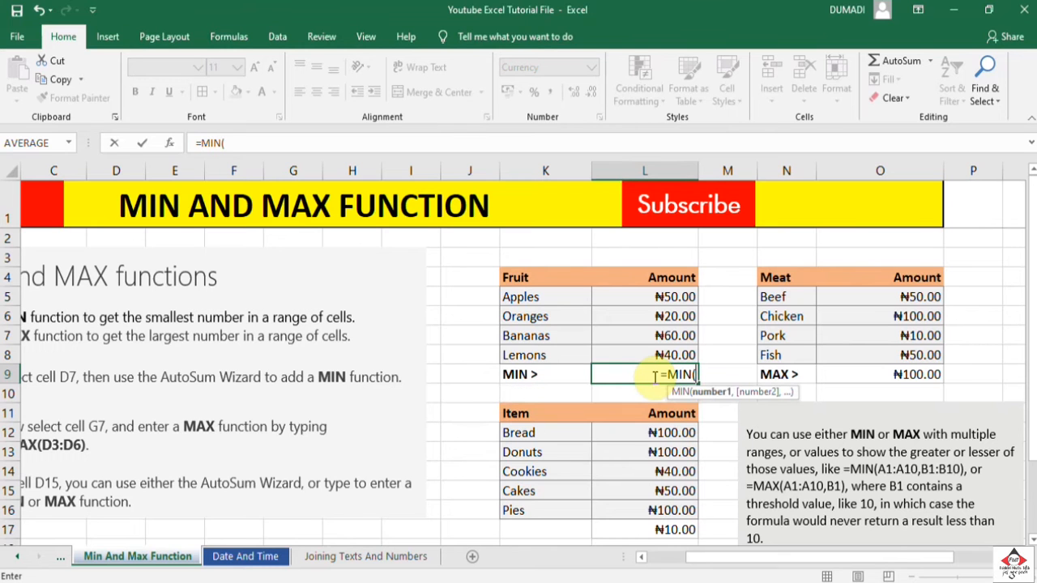
click(664, 295)
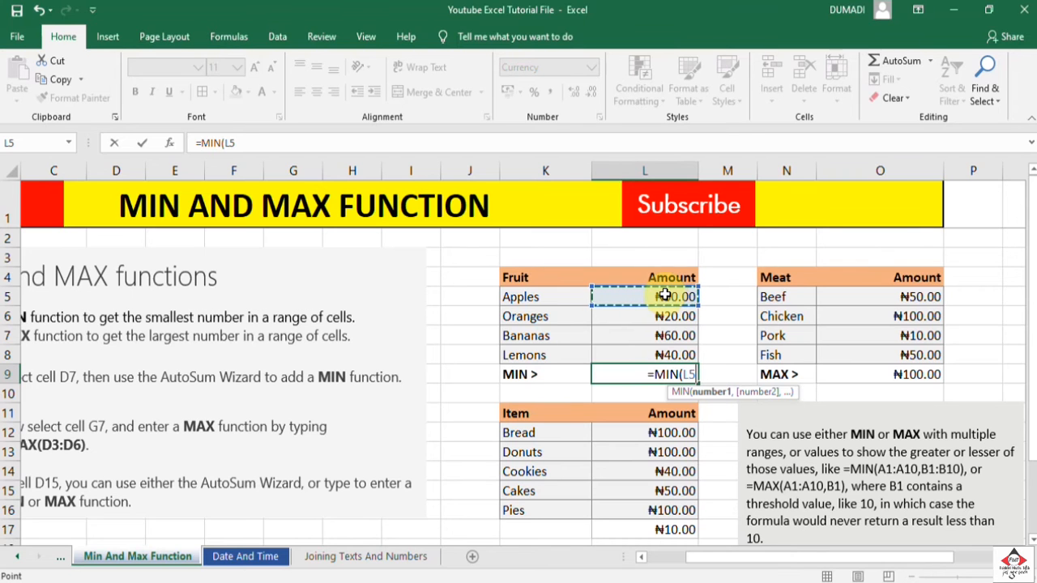
key(shift+Down)
key(shift+Down)
key(shift+Down)
key(Return)
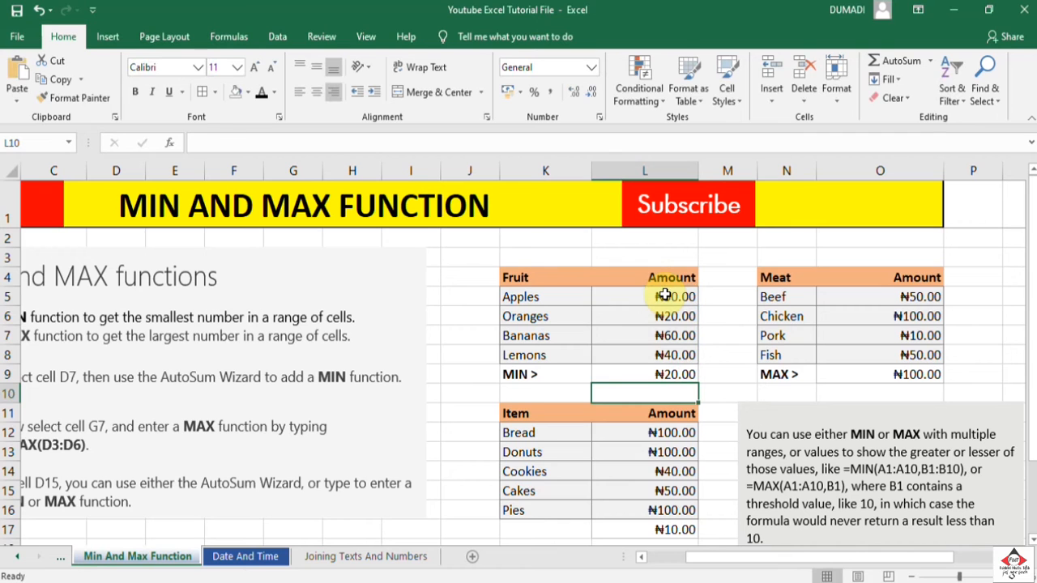
Check the MIN formula in L9 against each of the Fruit amounts in L5 to L8
click(724, 338)
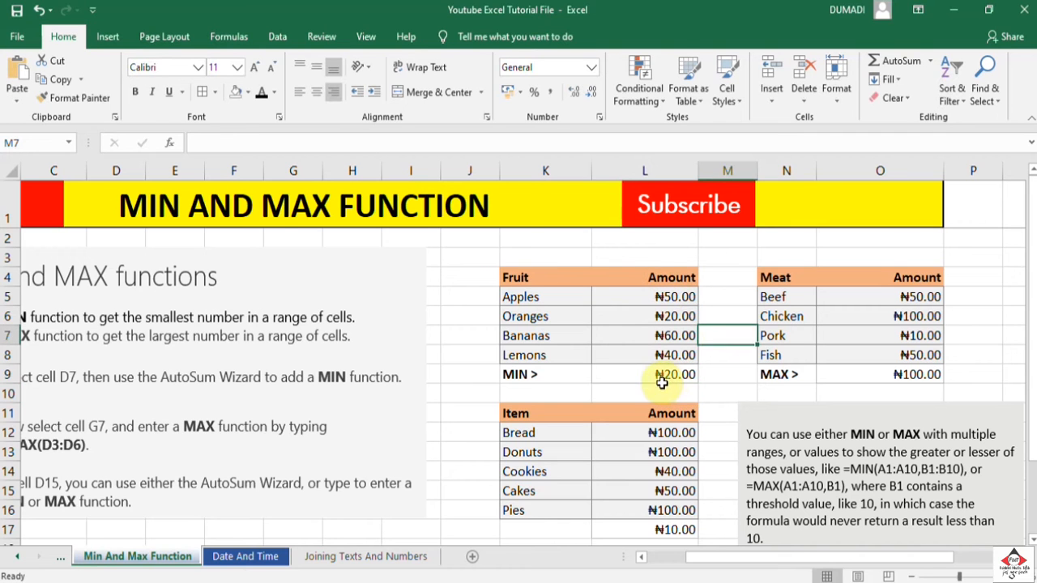
click(663, 373)
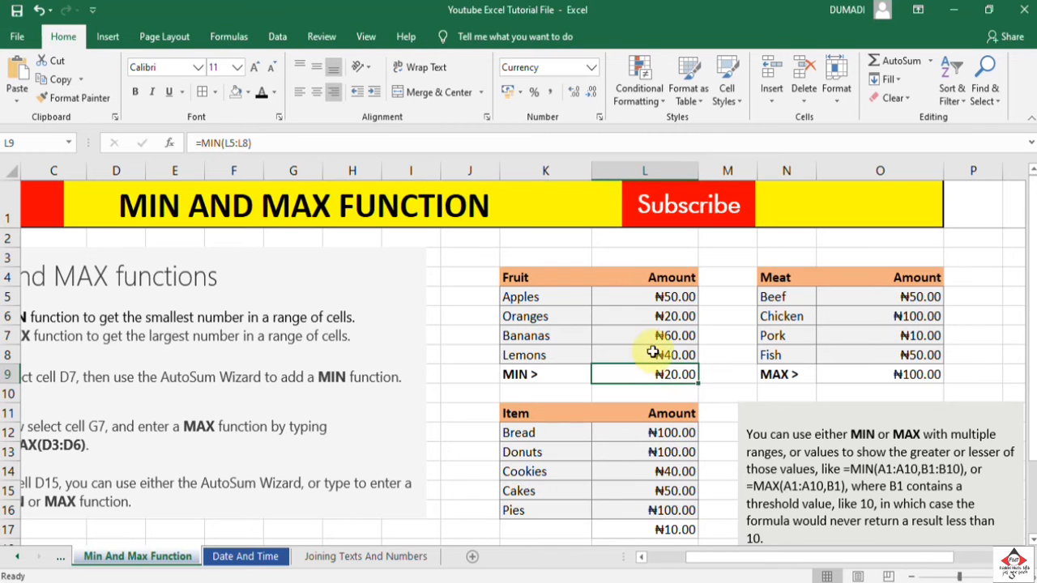
click(671, 299)
key(Down)
key(Down)
key(Down)
key(Down)
key(Up)
key(Up)
key(Up)
key(Down)
key(Down)
key(Down)
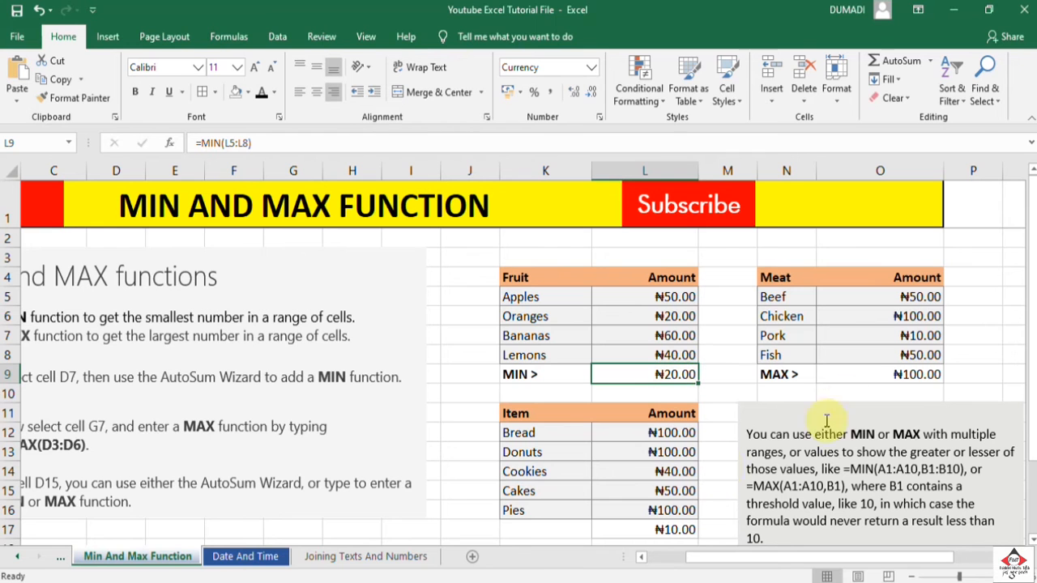
Clear the existing MAX formula from cell O9 under the Meat amounts
drag(1033, 304, 1032, 313)
click(899, 355)
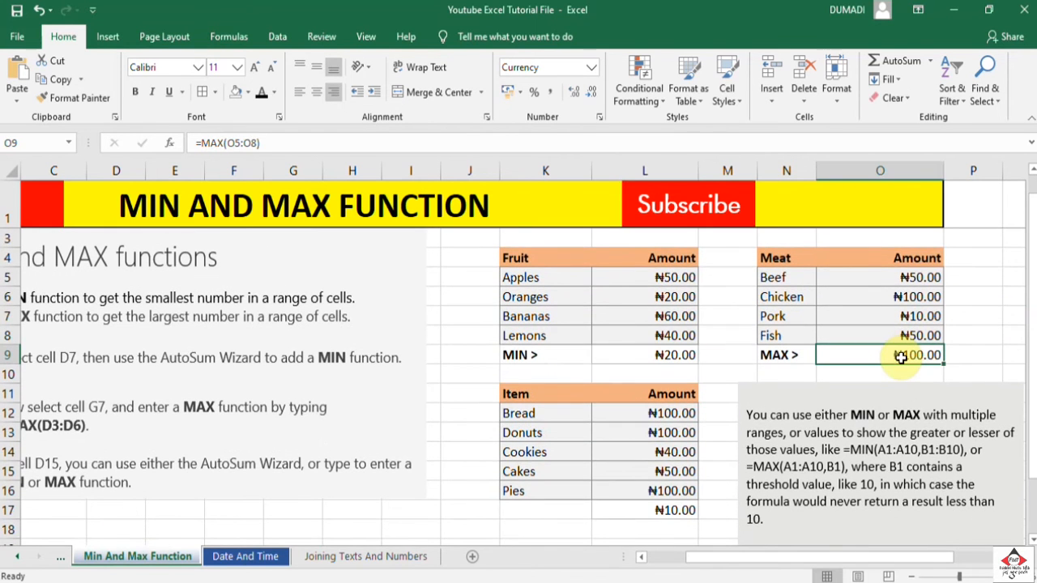
key(shift+Up)
key(shift+Up)
key(shift+Up)
key(shift+Up)
key(BackSpace)
Enter a MAX formula over O5:O8 in cell O9 to find the largest Meat amount
text(=)
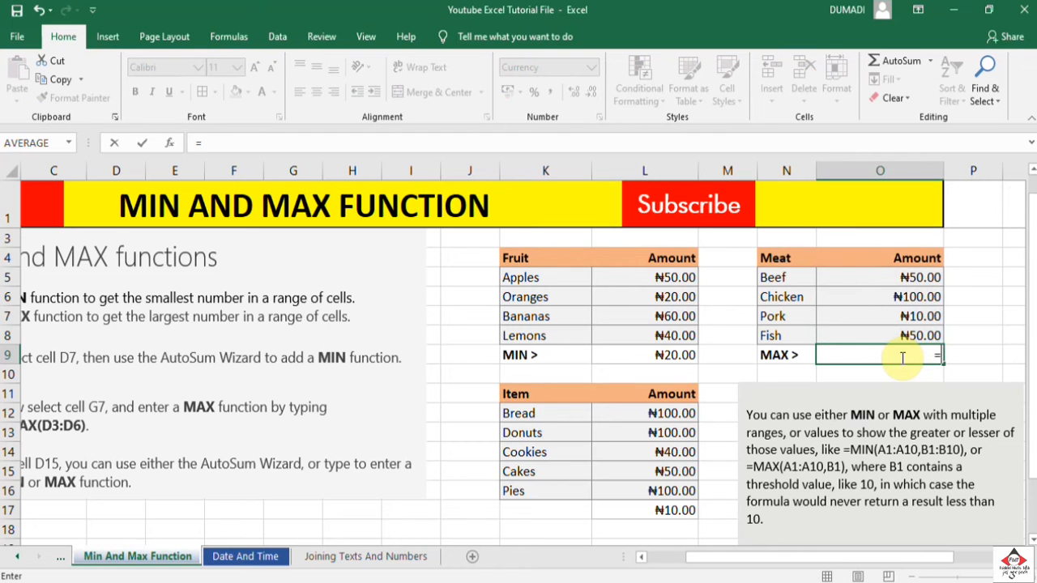
click(211, 140)
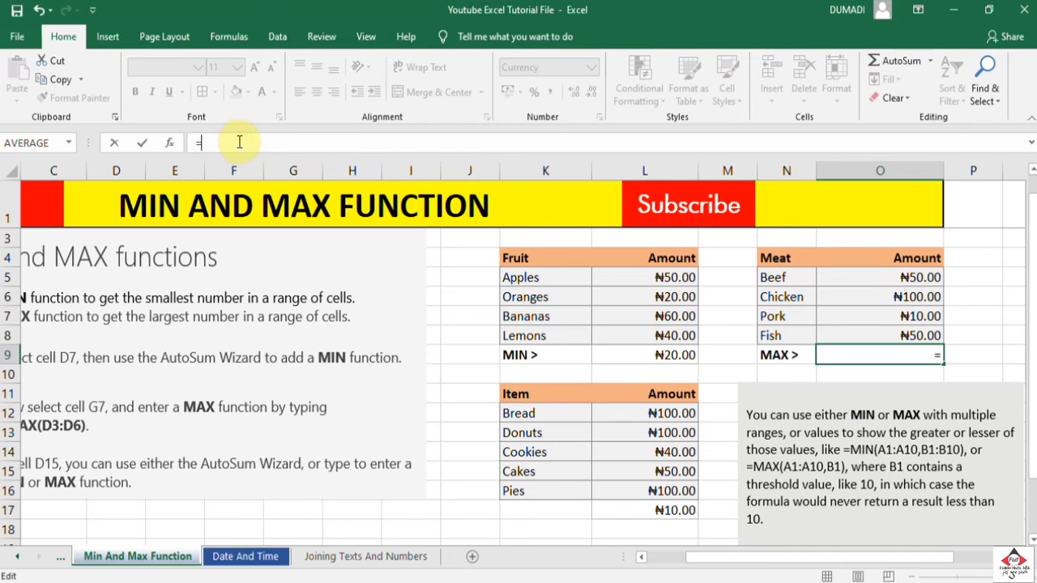
text(min)
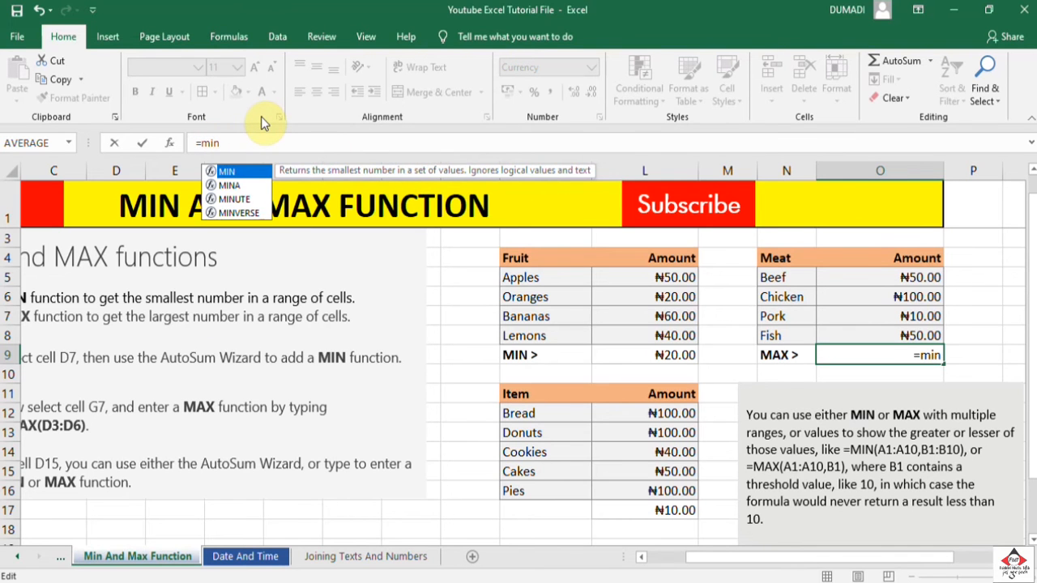
key(BackSpace)
key(BackSpace)
text(ax)
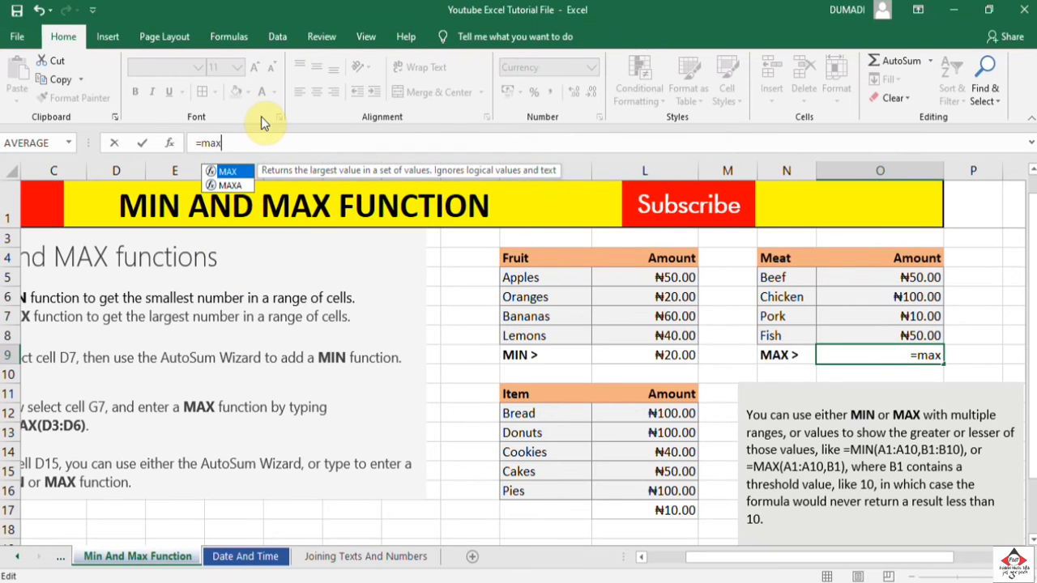
text(()
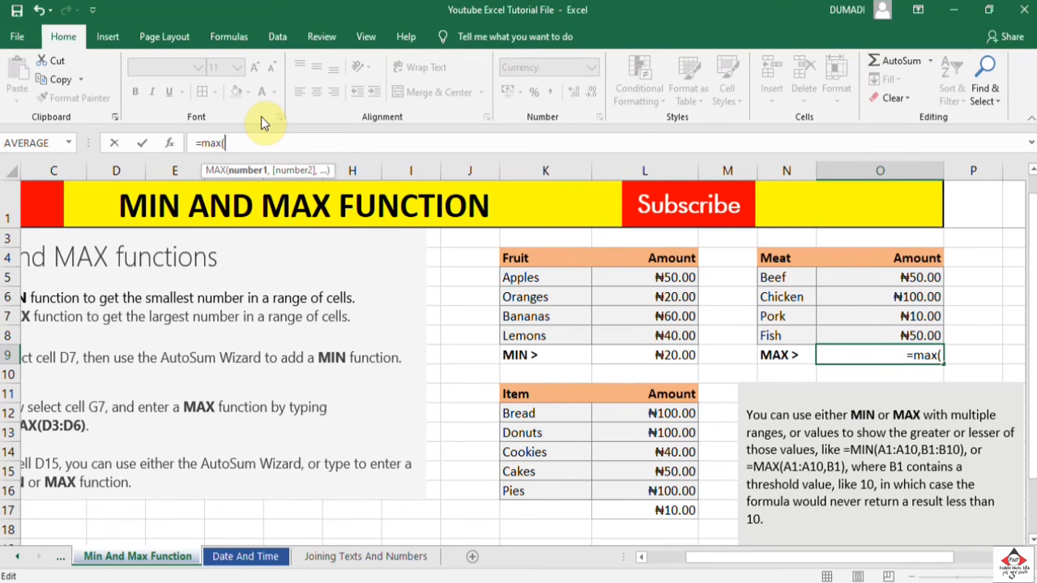
click(899, 276)
key(shift+Down)
key(shift+Down)
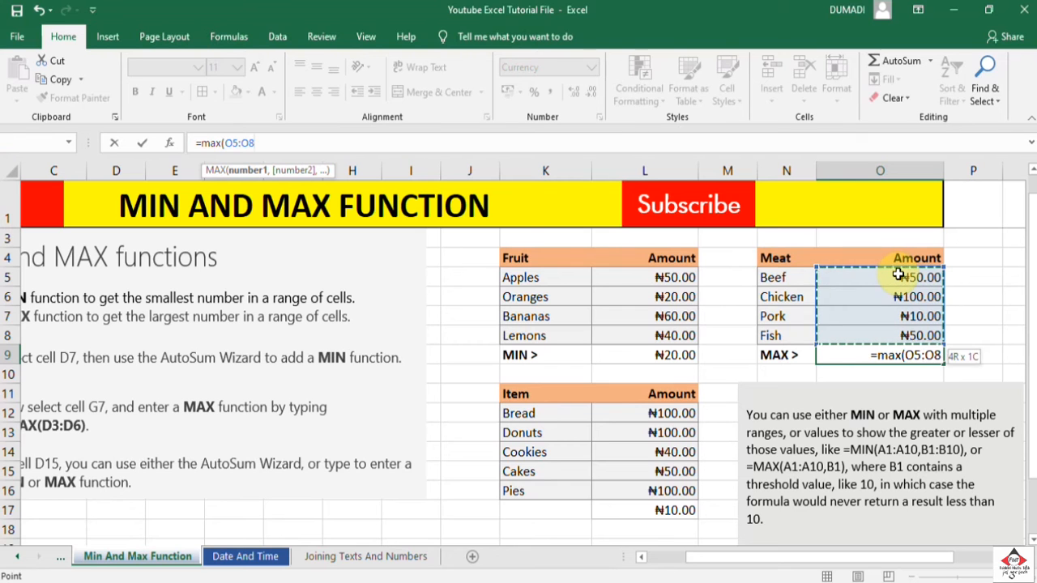
key(Return)
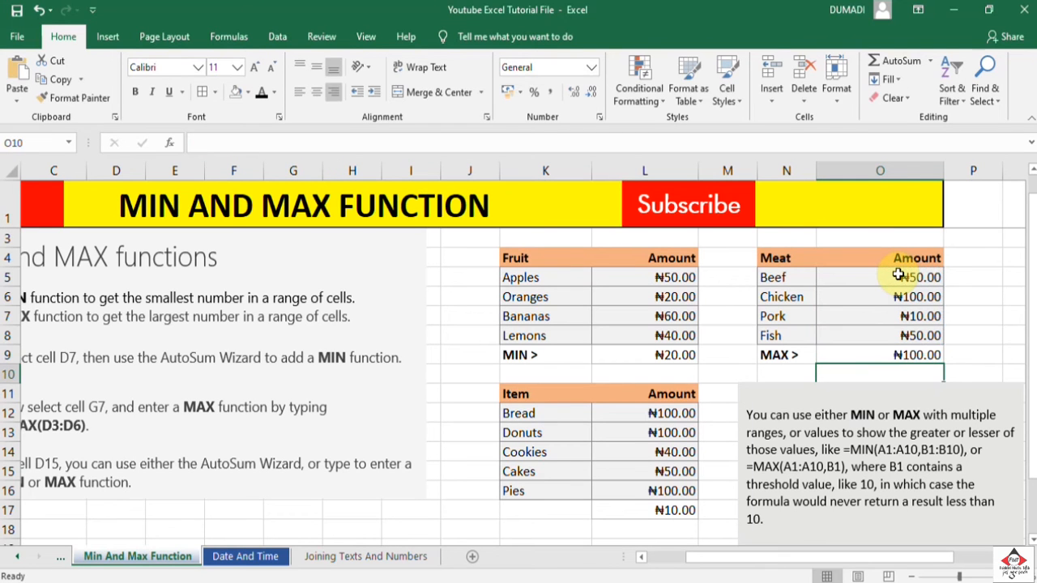
Set the Chicken amount in O6 to 200 and check the MAX and MIN result cells
click(924, 354)
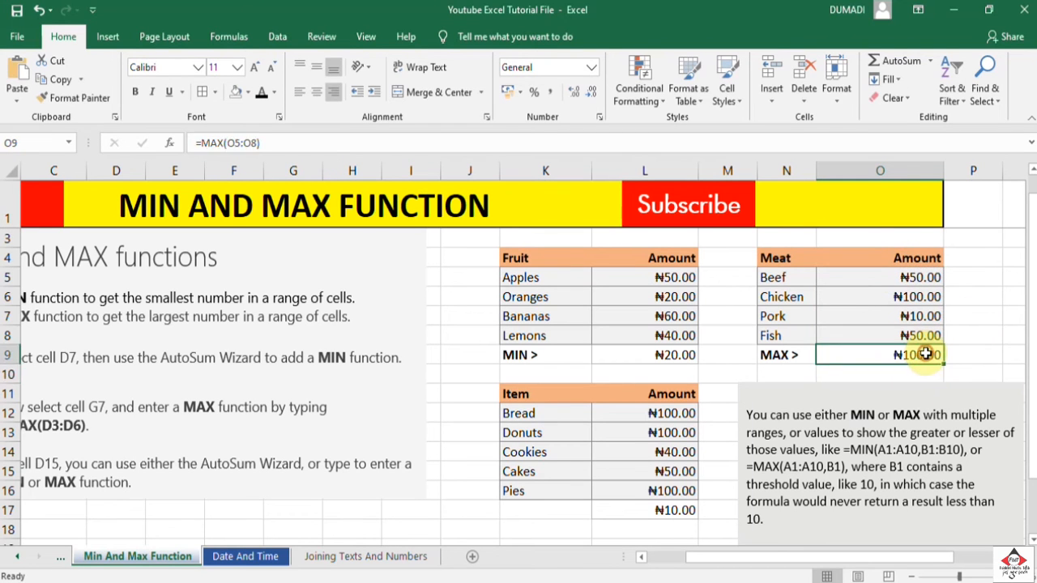
click(905, 295)
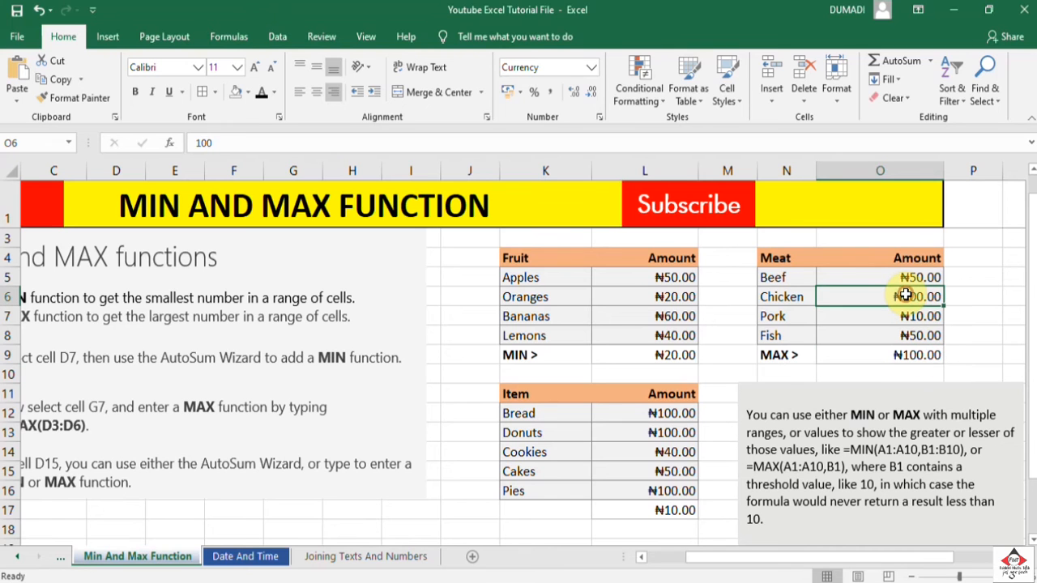
text(200)
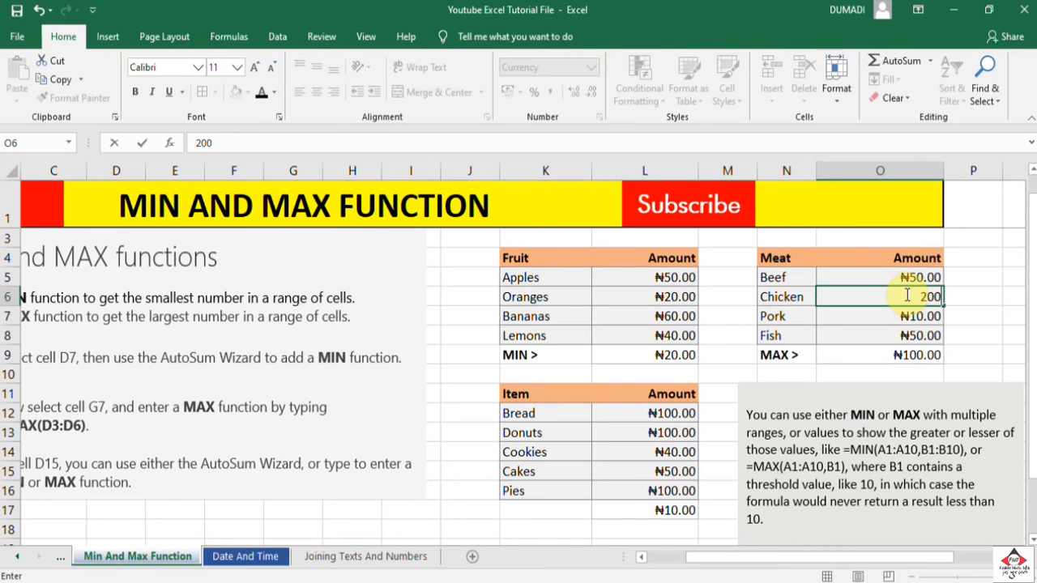
key(Return)
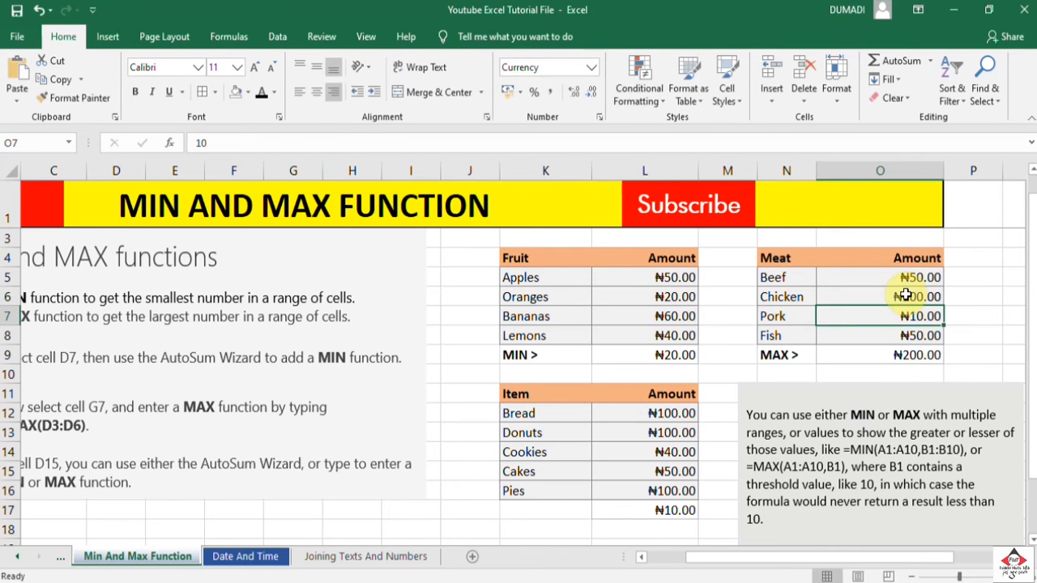
click(897, 354)
click(642, 355)
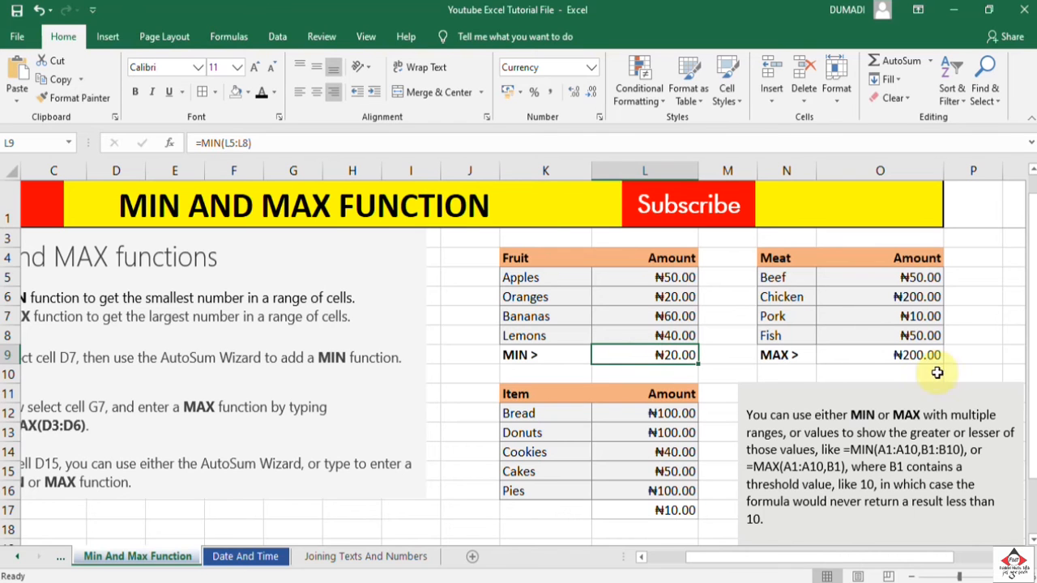
Replace the formula in L17 with a MIN over the Item amounts L12:L16 and the threshold value 25
drag(1032, 364, 1027, 439)
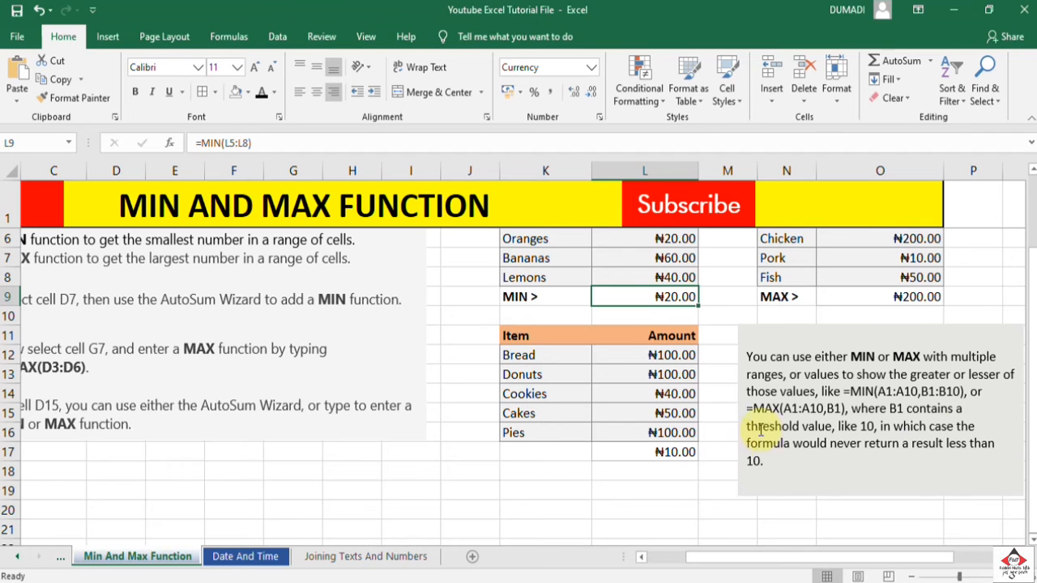
click(653, 456)
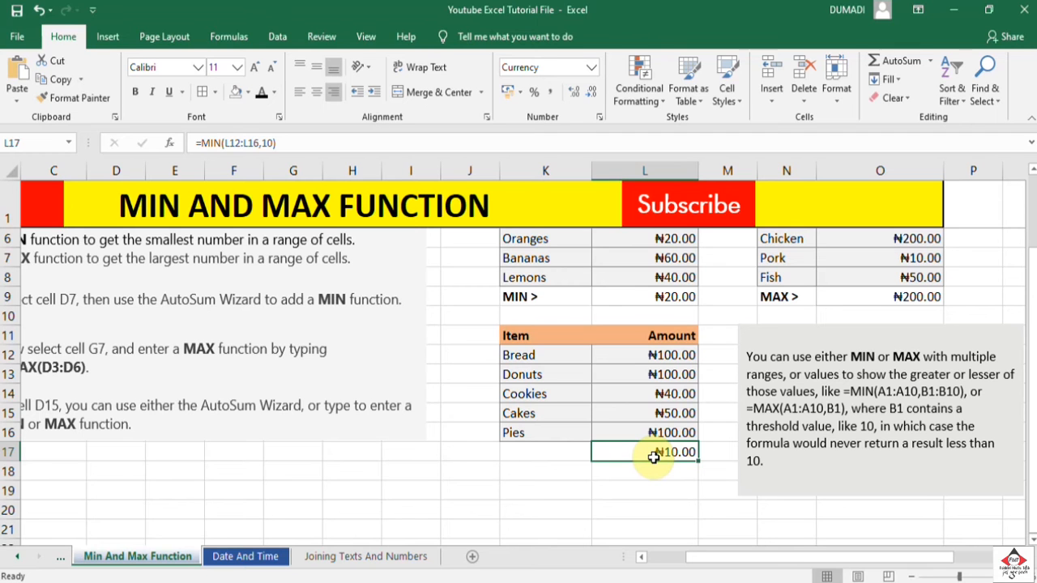
double_click(652, 457)
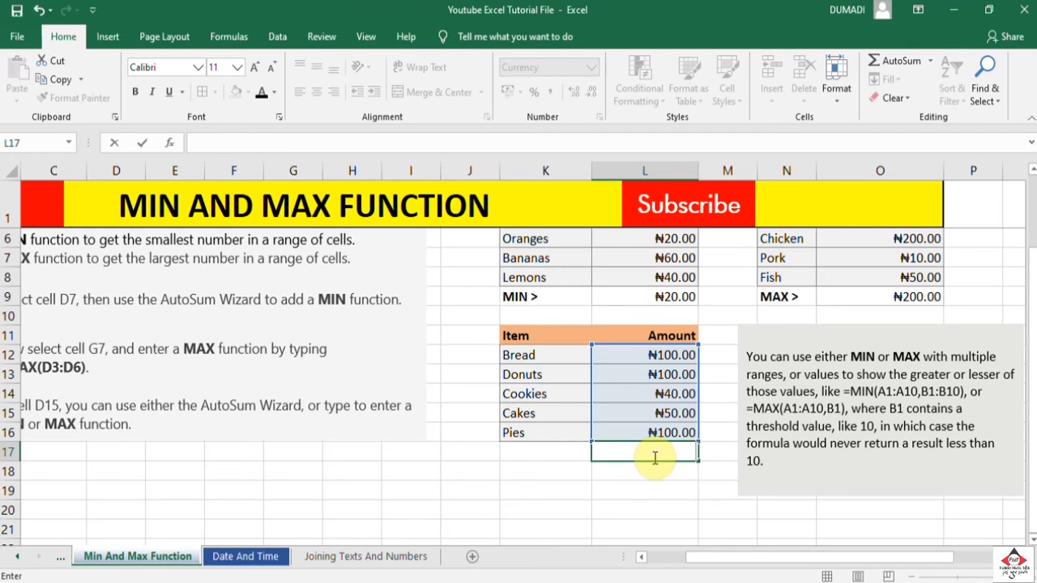
text(=min()
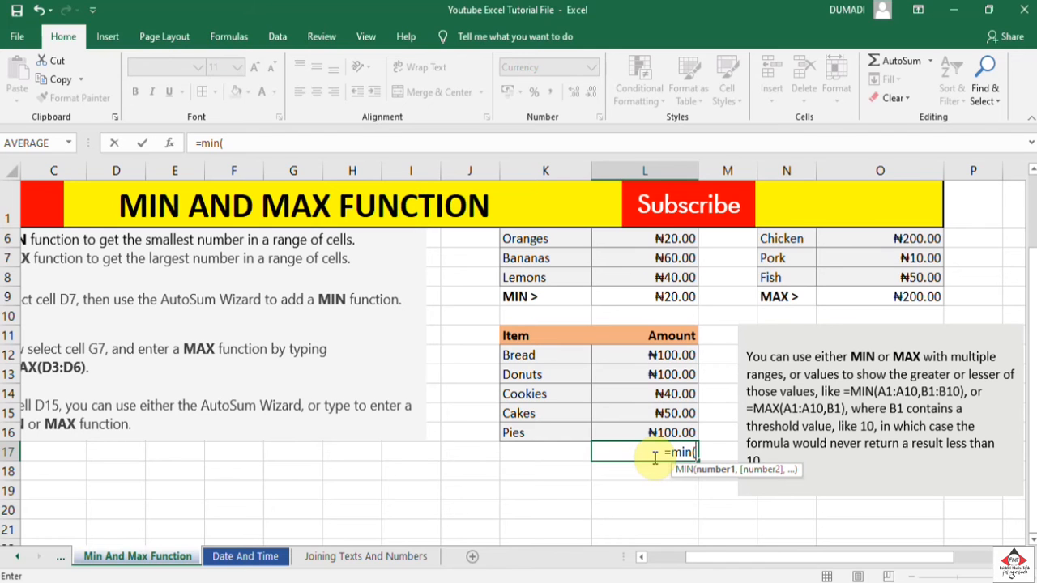
click(656, 355)
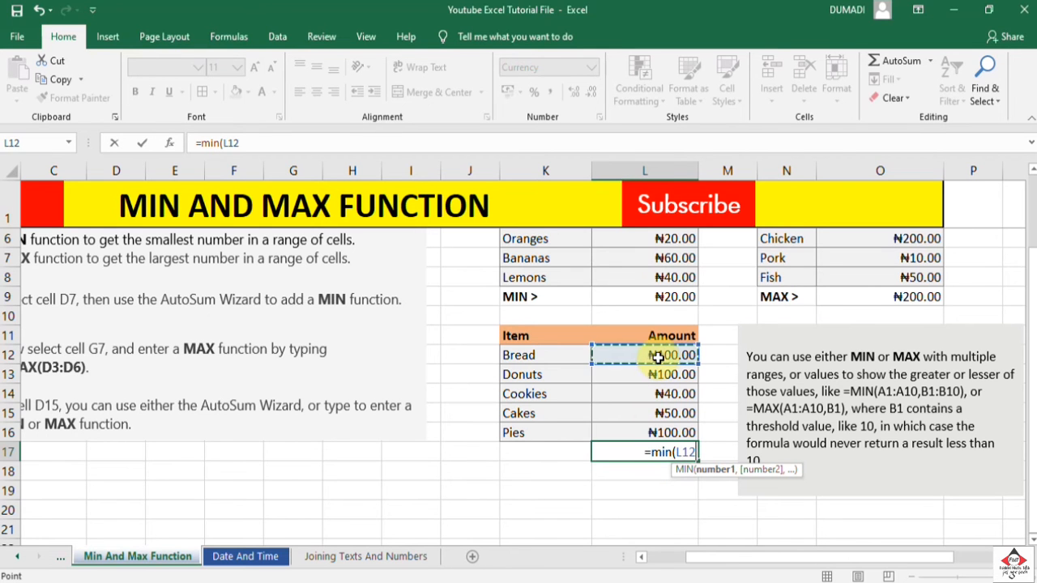
key(shift+Down)
key(shift+Down)
key(shift+Down)
key(shift+Down)
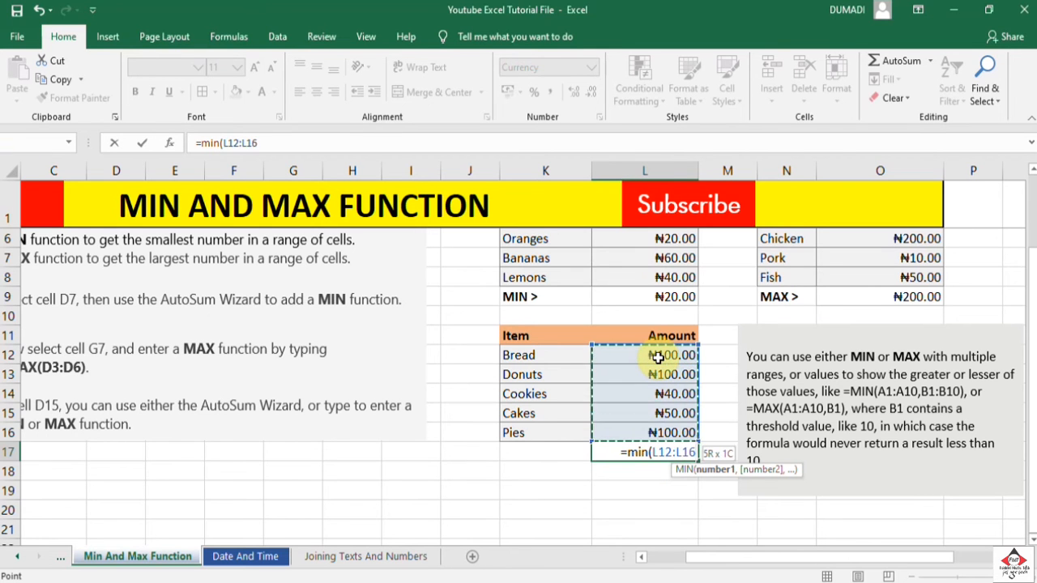
click(271, 143)
text(,)
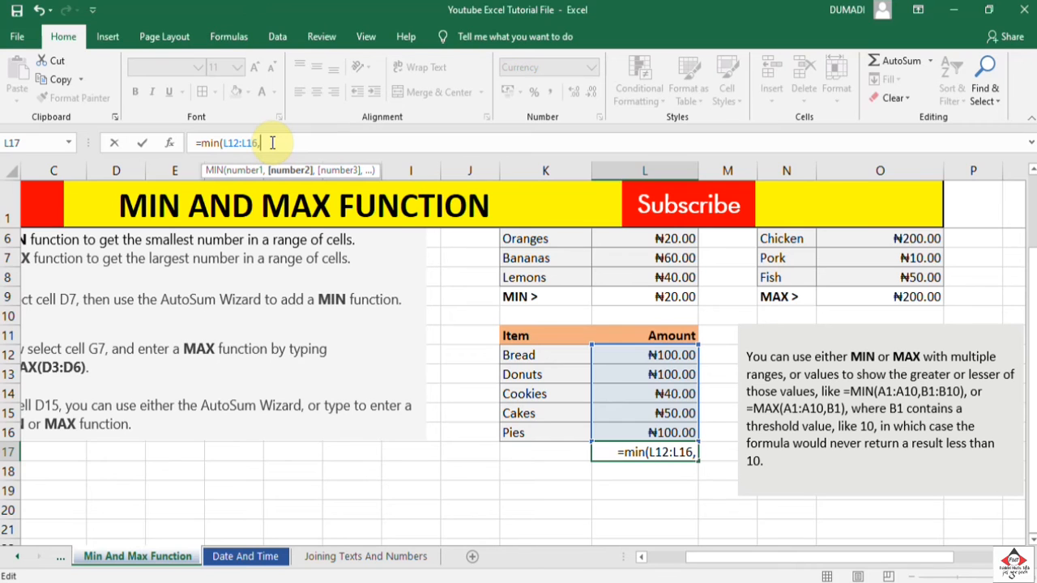
text(25)
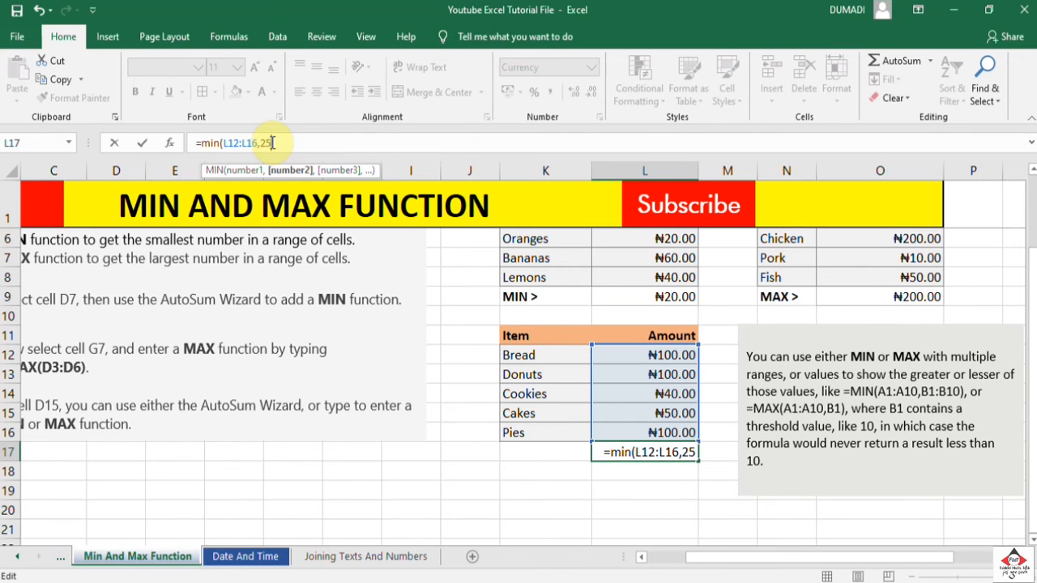
key(Return)
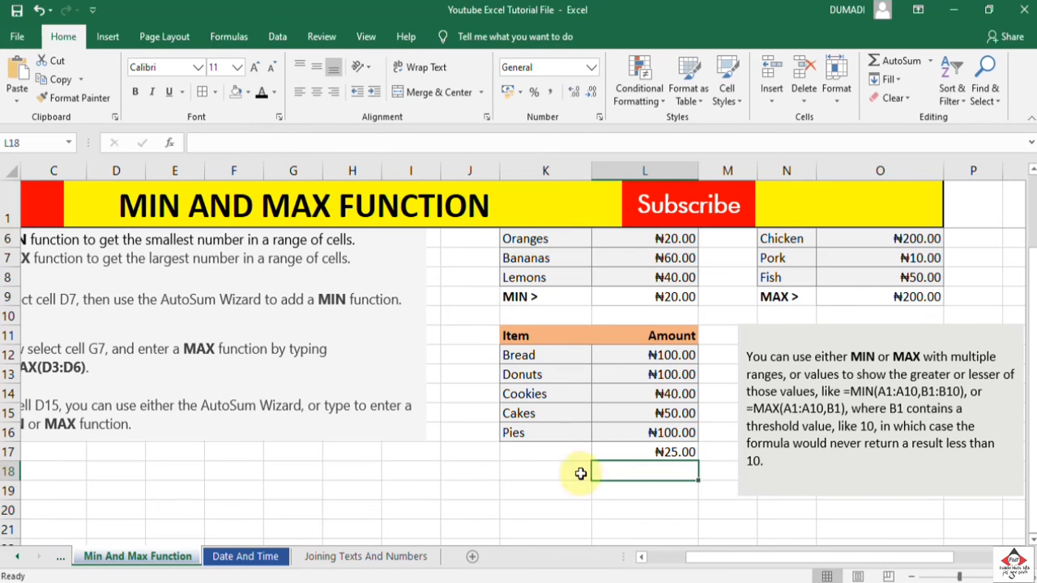
Check the MIN formula in L17 against the Item amounts in the cells above it
click(658, 452)
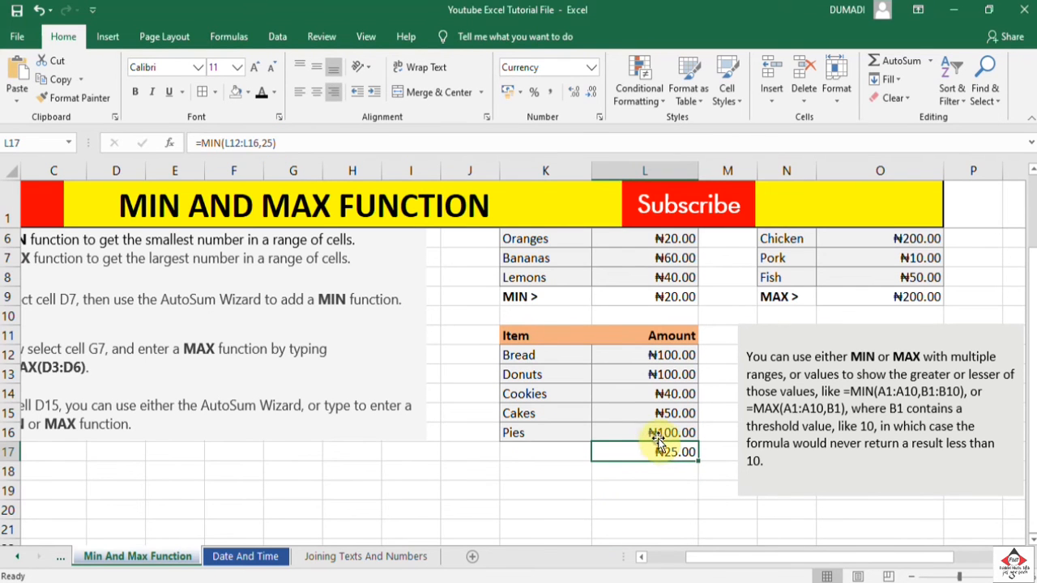
key(Up)
key(Up)
key(Up)
key(Up)
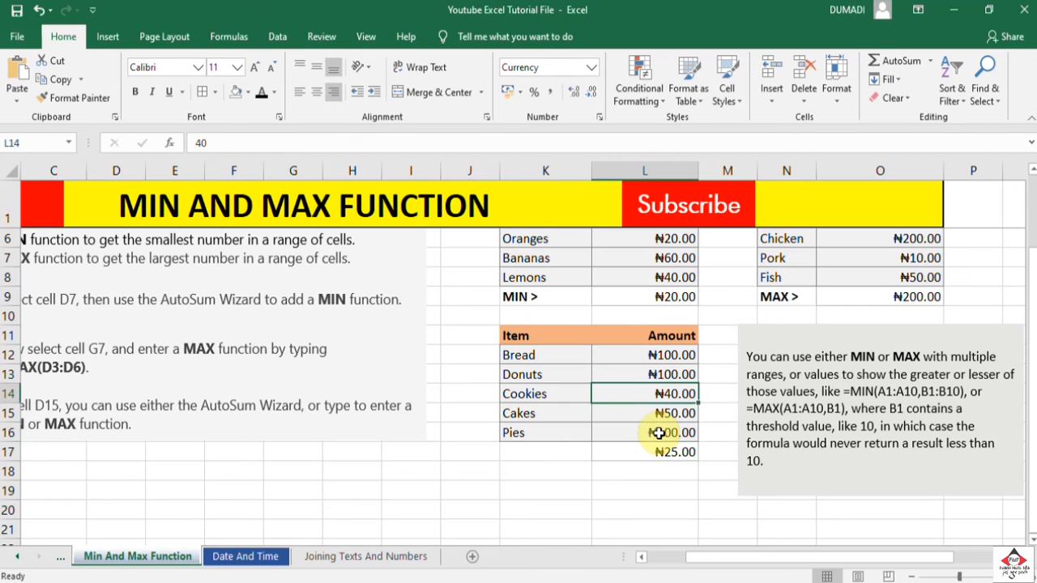
key(Up)
key(Down)
key(Down)
key(Down)
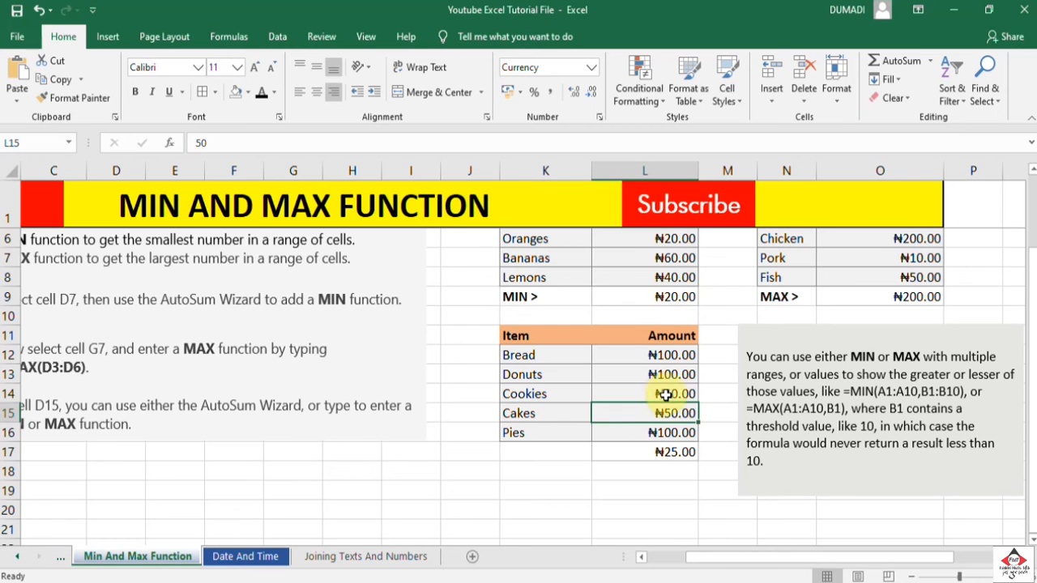
Set the Cookies amount in L14 to 200 and the Cakes amount in L15 to 10
click(662, 395)
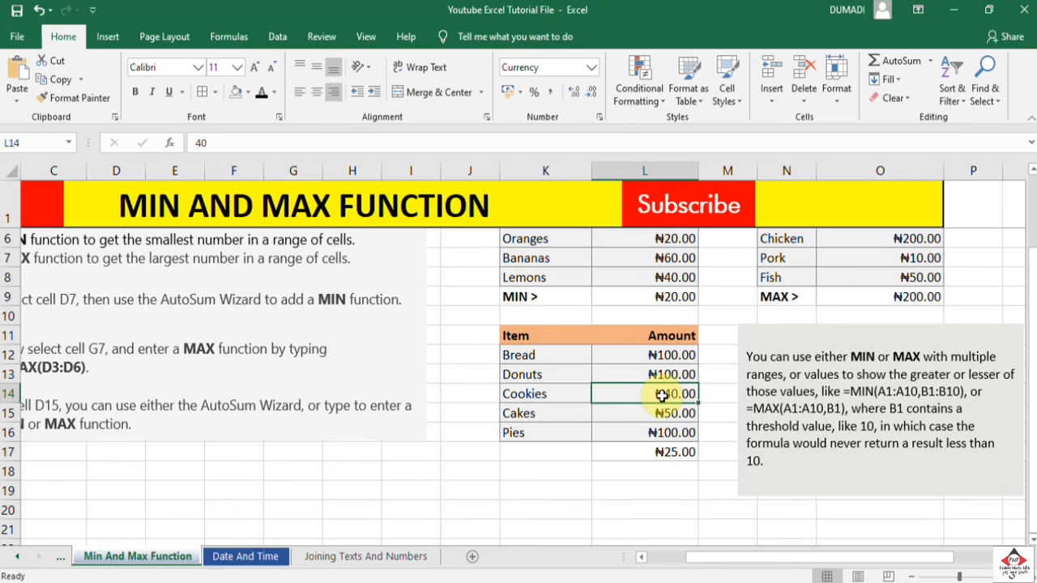
text(200)
key(Return)
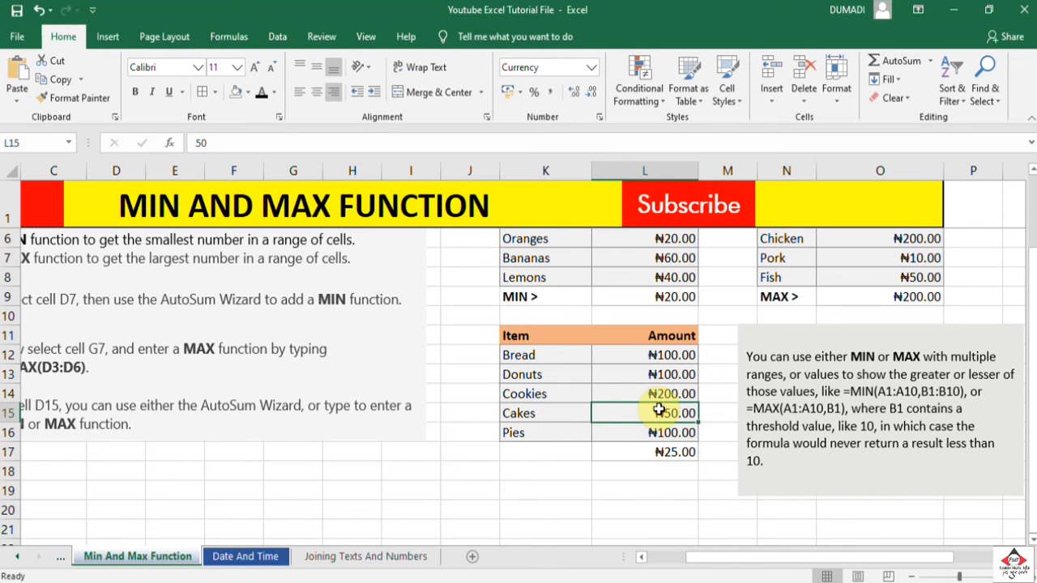
text(10)
key(Return)
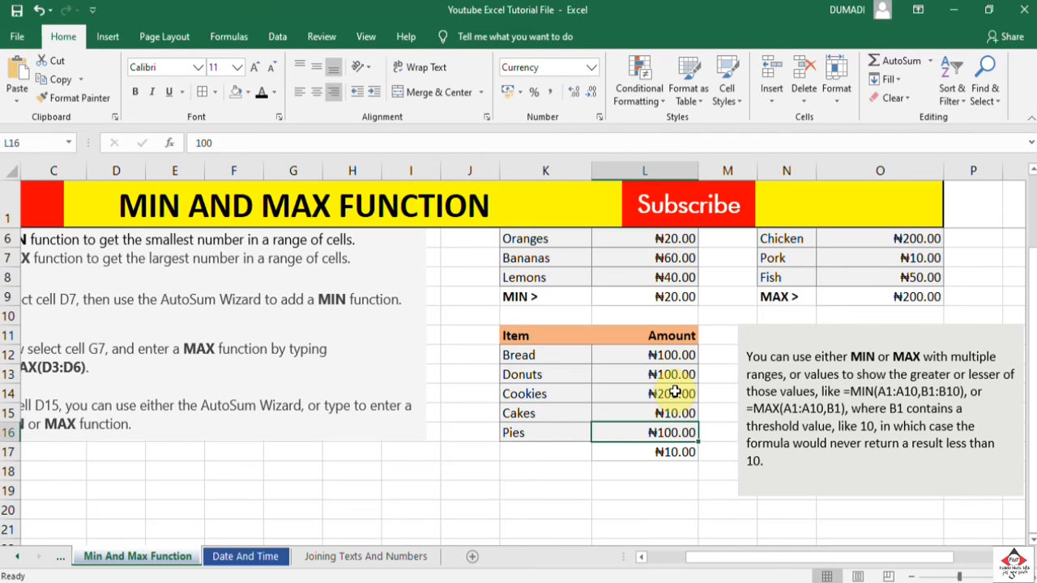
Set the Cookies amount in L14 first to 20 and then to 25, and check the MIN formula in L17
click(674, 393)
text(20)
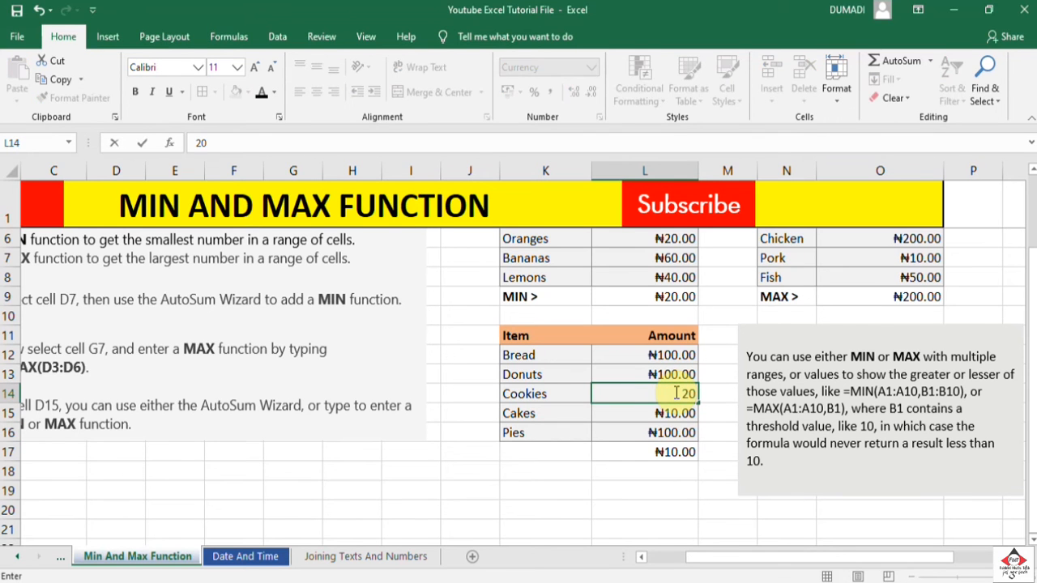
key(Return)
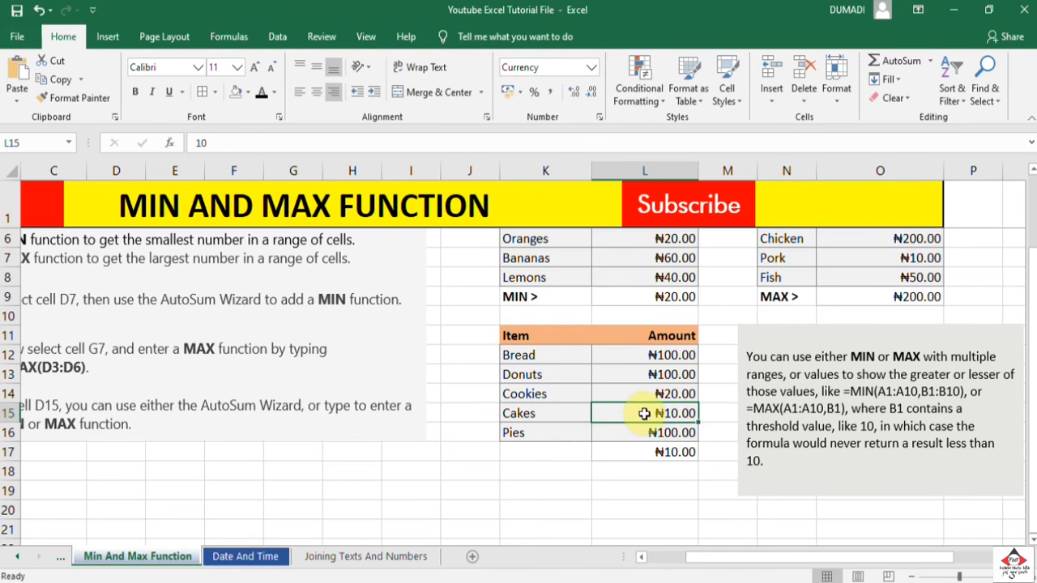
click(664, 394)
text(20)
key(BackSpace)
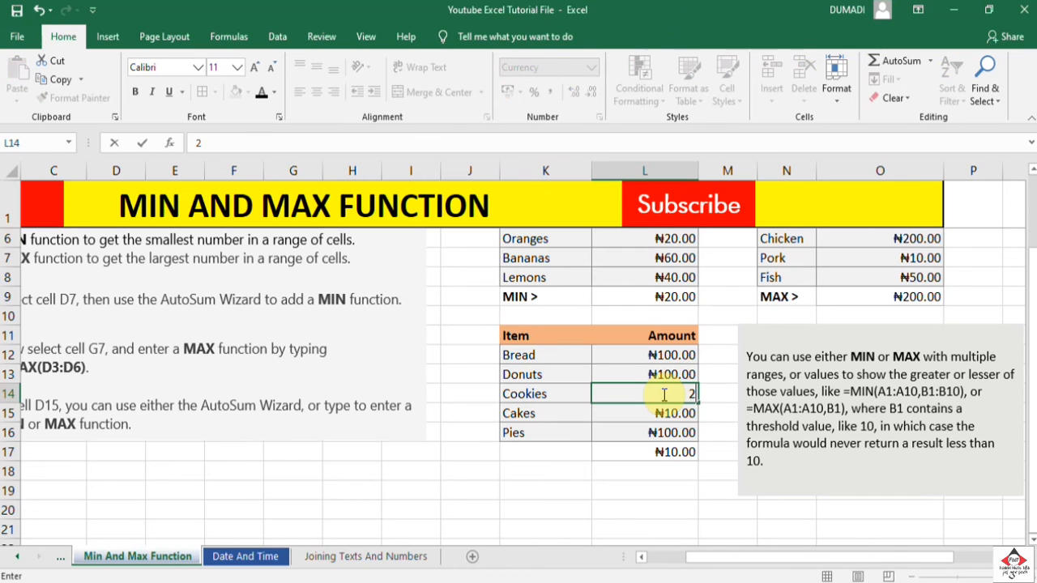
text(5)
key(Return)
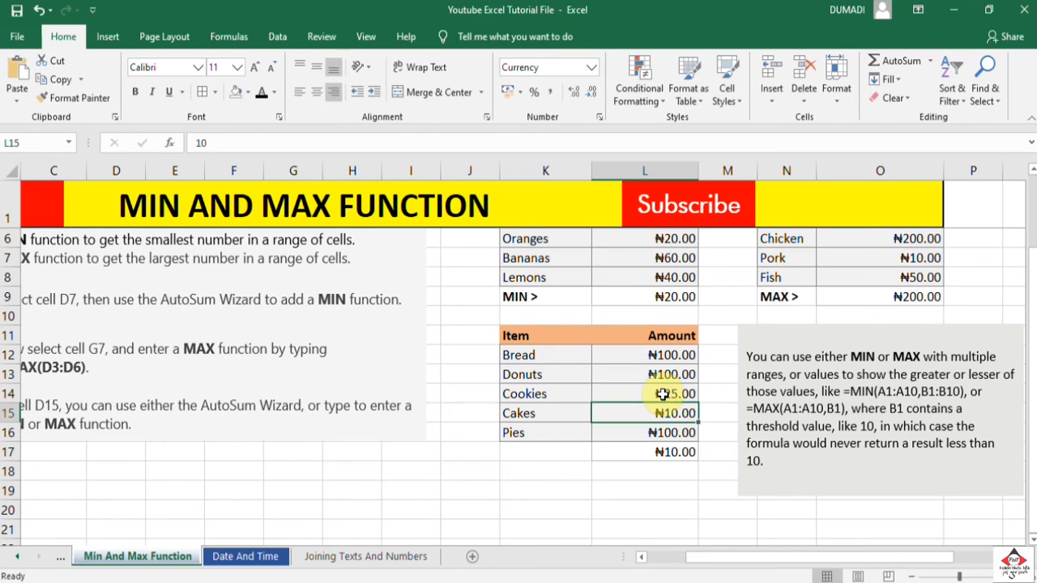
click(677, 452)
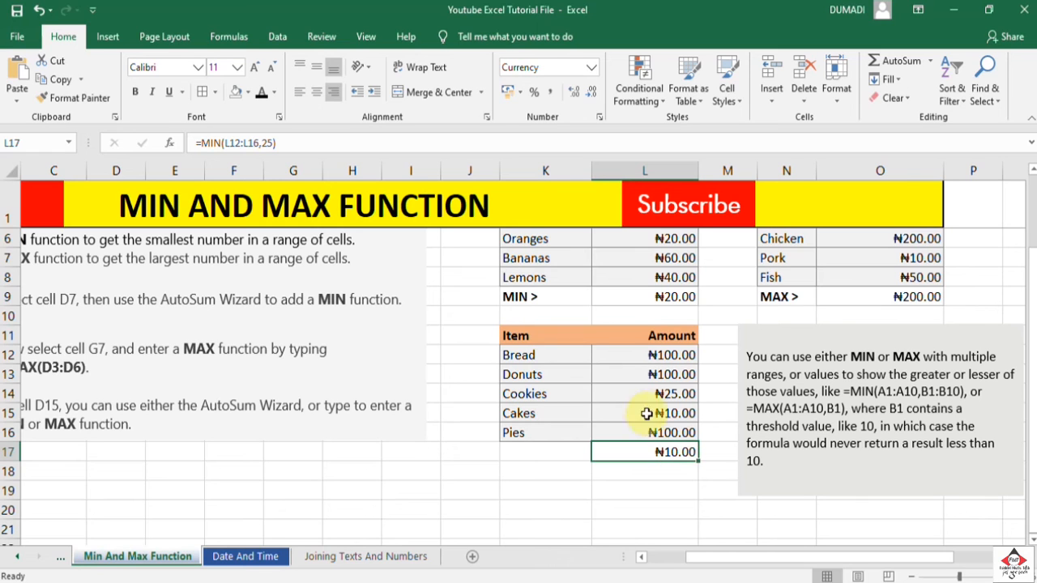
Set the Cakes amount in L15 to 50
click(672, 414)
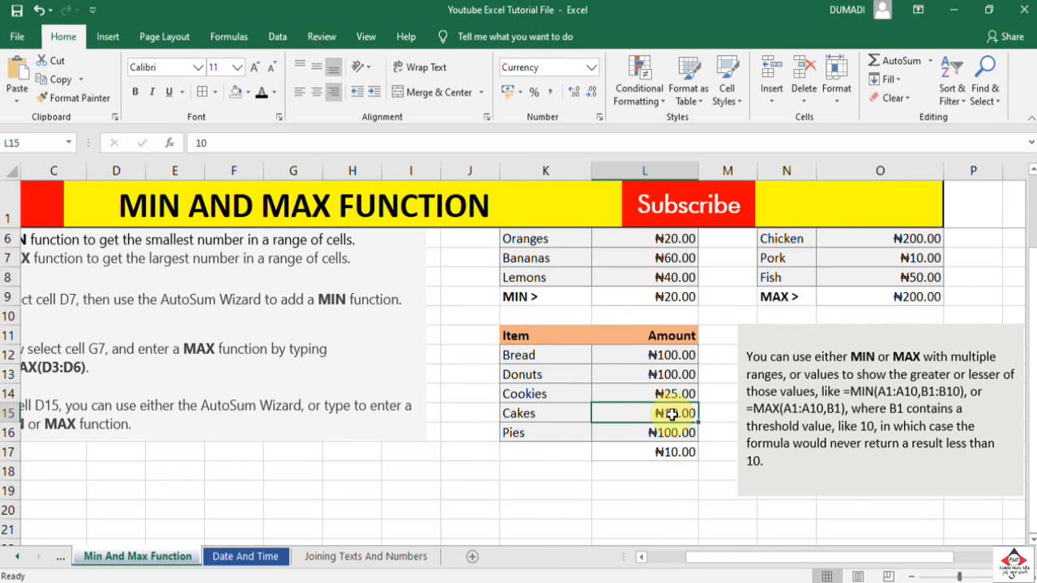
text(50)
key(Return)
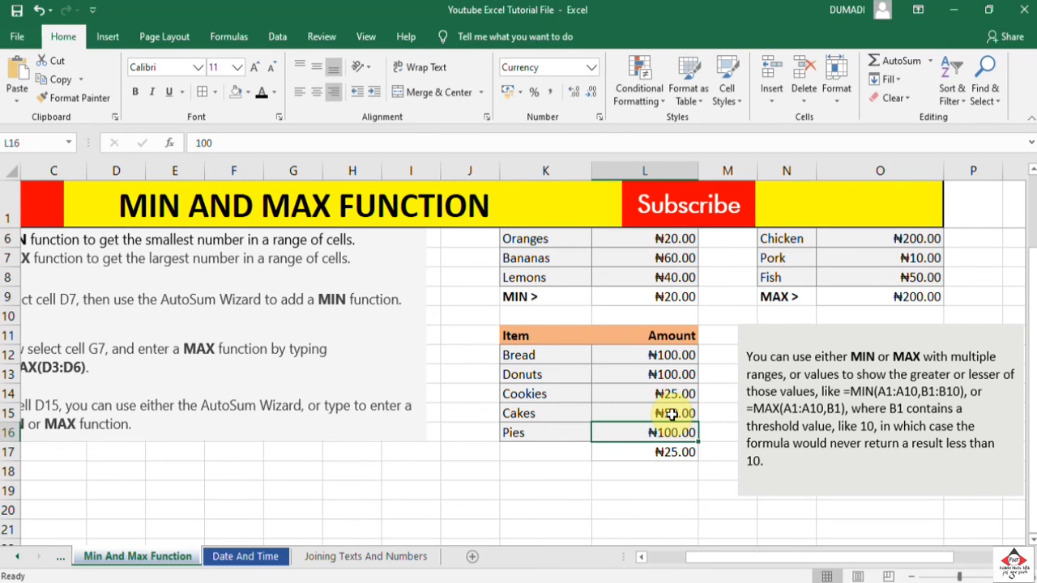
Set the Cookies amount in L14 to 60 and check the MIN formula in L17
click(674, 396)
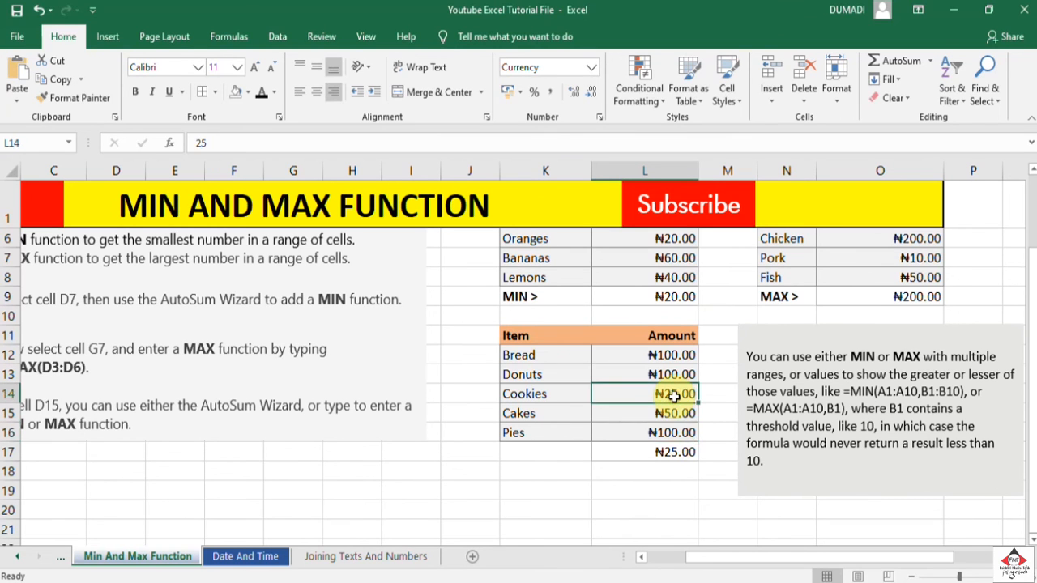
text(5)
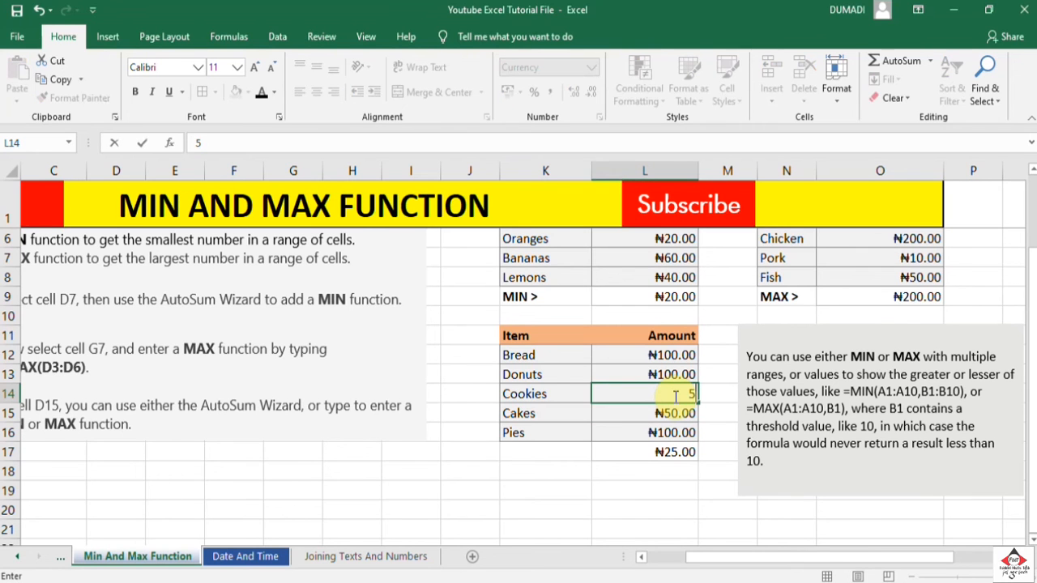
key(BackSpace)
text(60)
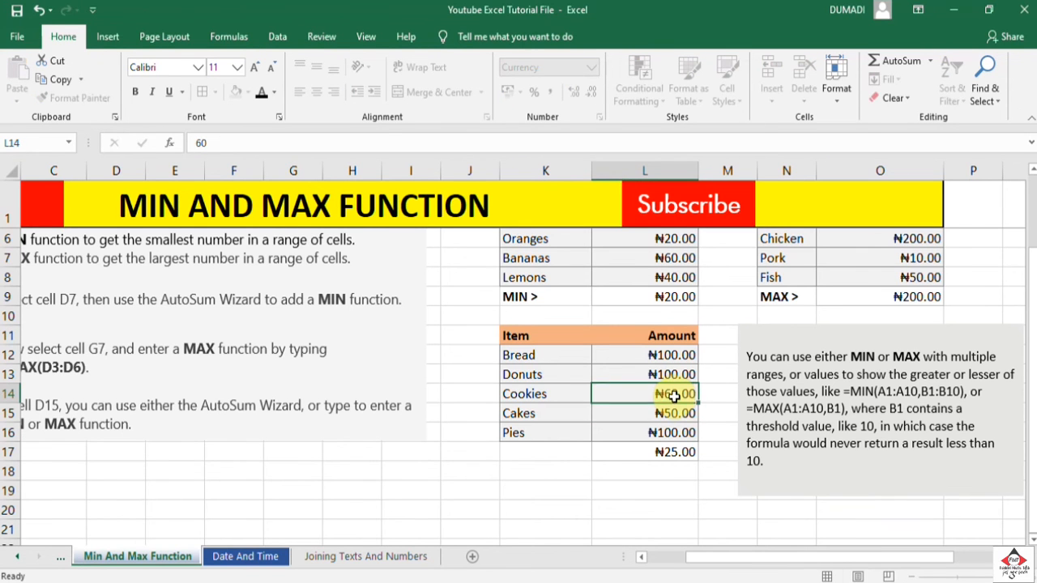
key(Return)
click(723, 476)
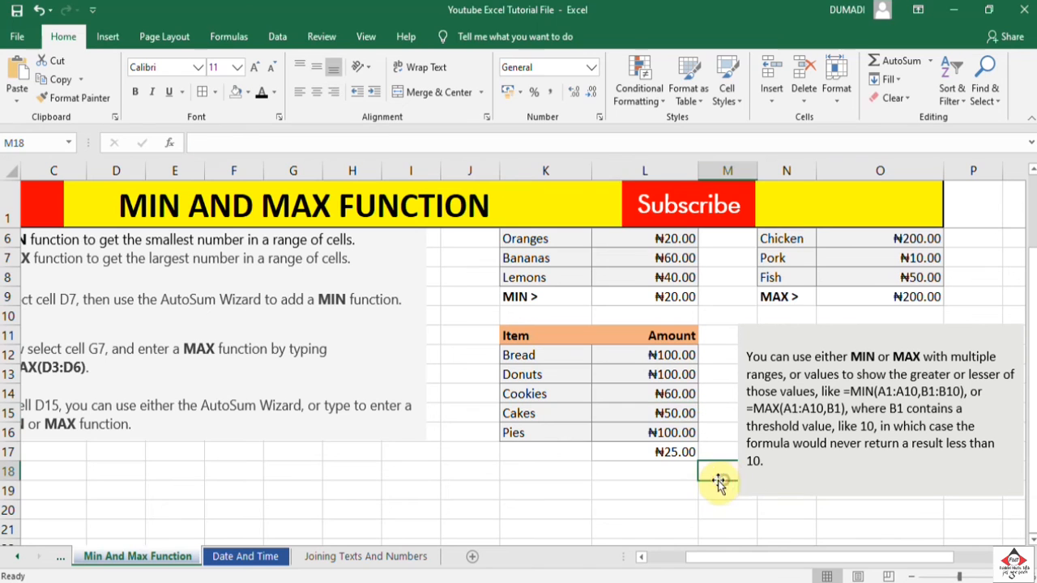
click(663, 454)
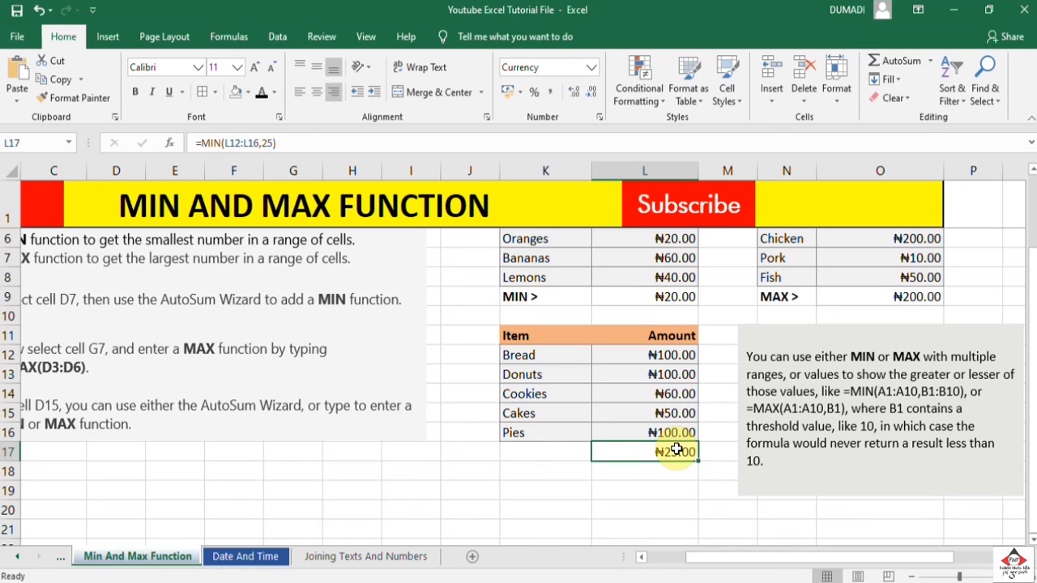
click(663, 509)
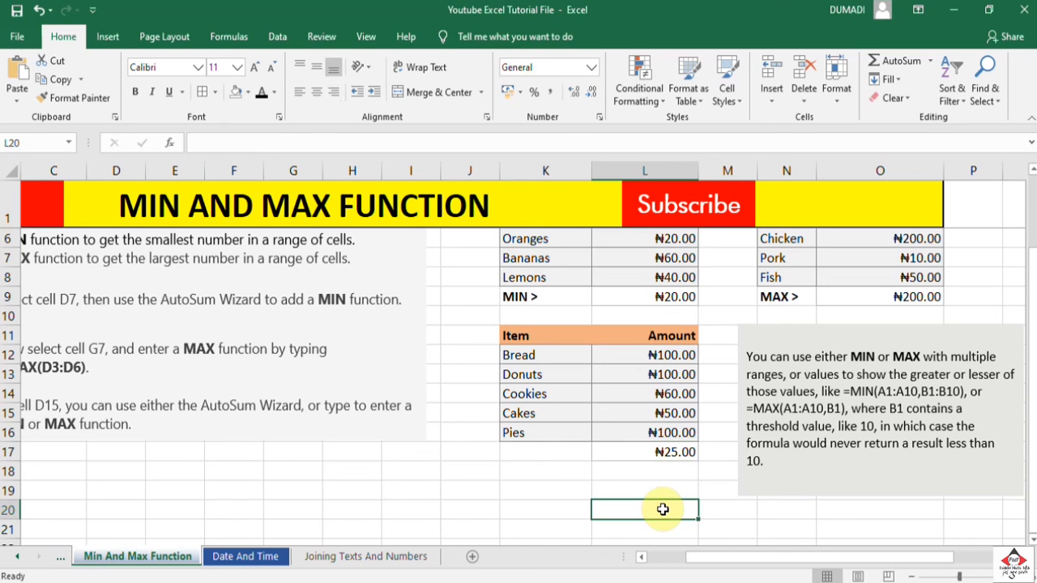
Set the Cakes amount in L15 to 19 and check the MIN result in L17
click(670, 411)
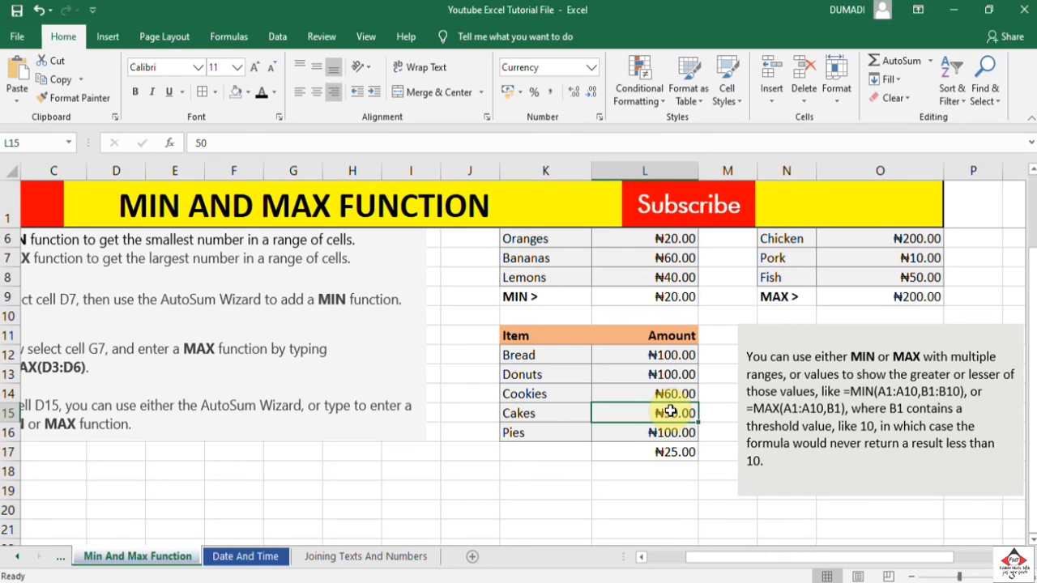
text(19)
key(Return)
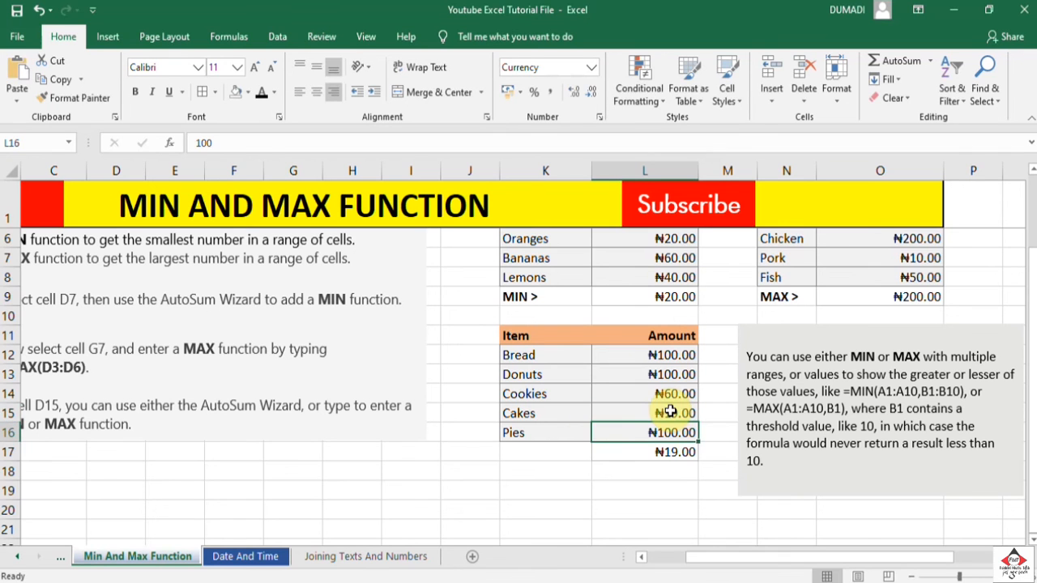
click(677, 451)
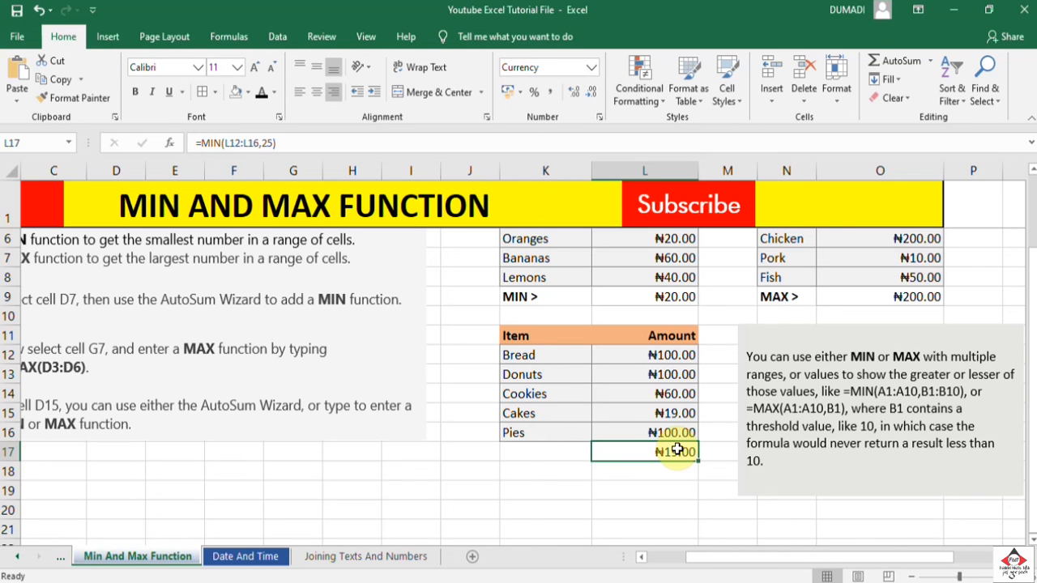
Compare the MIN result in L17 with the Cakes amount in L15 and open the L17 formula for editing
click(662, 473)
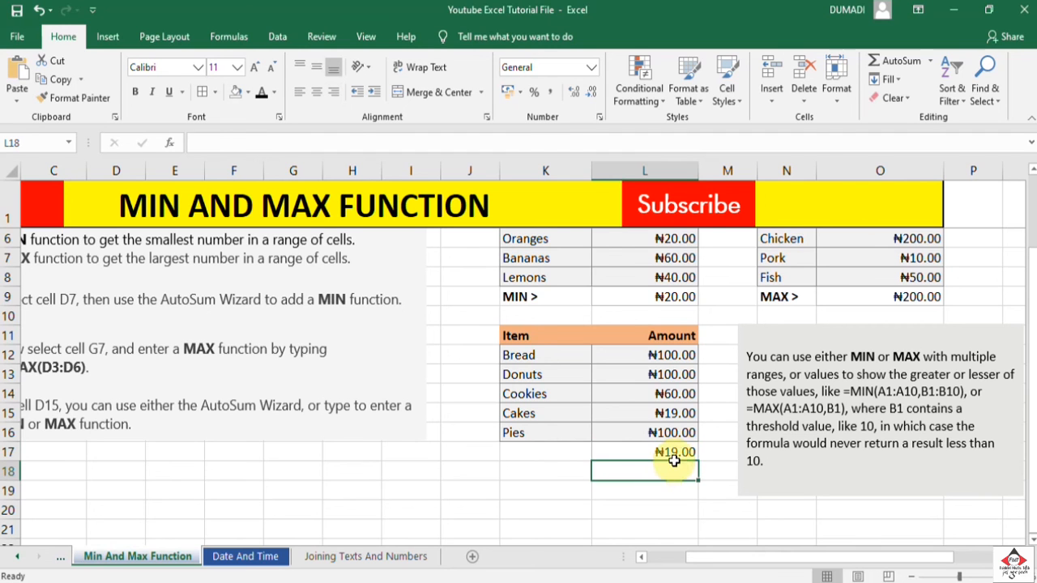
click(680, 455)
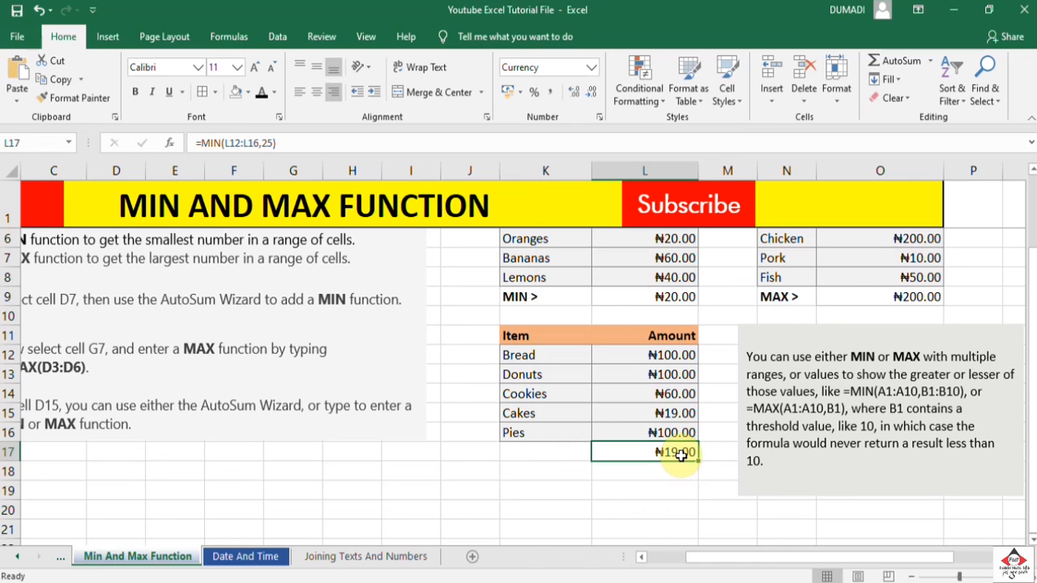
click(669, 413)
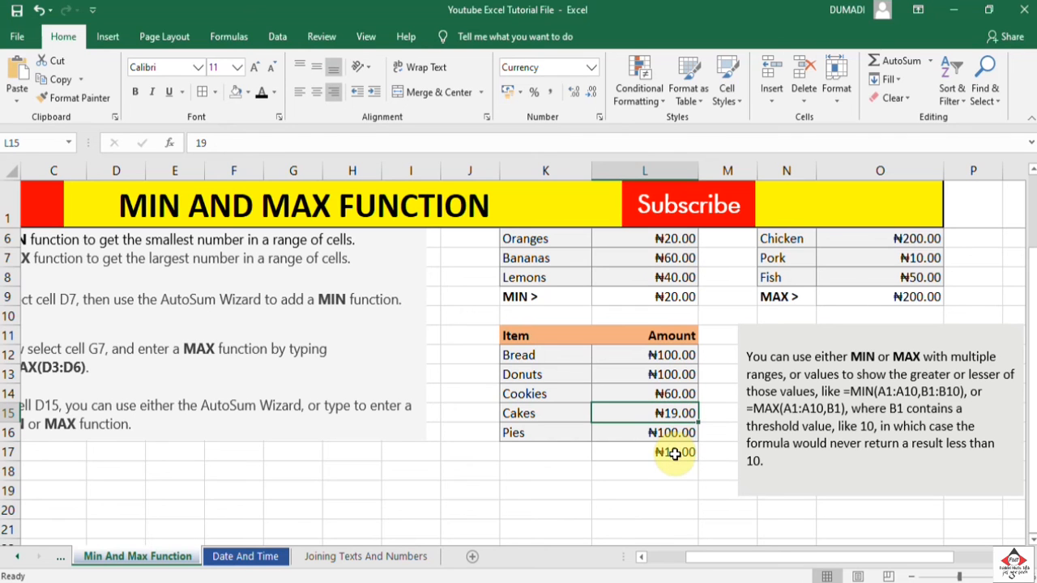
click(675, 452)
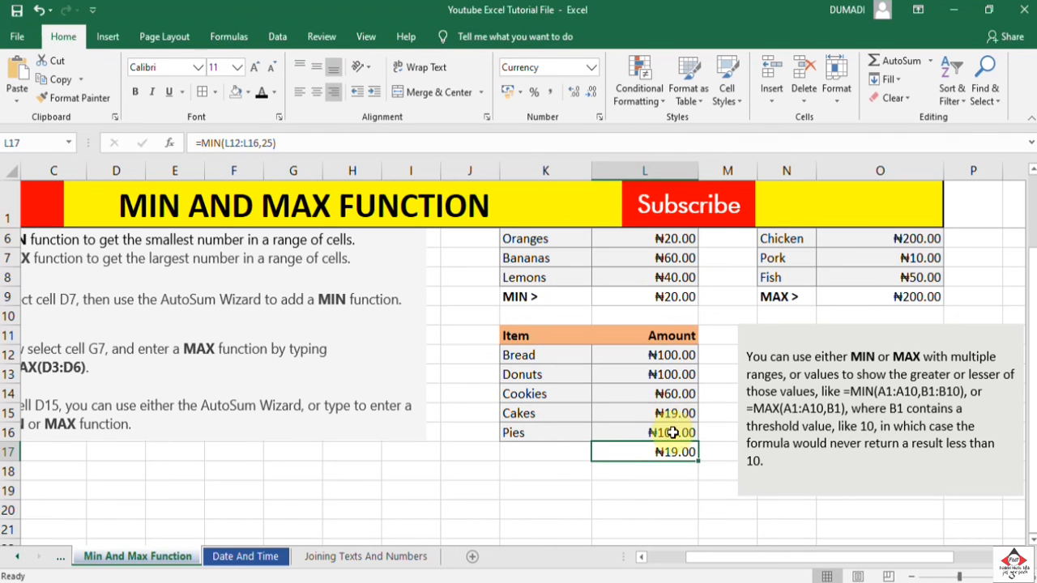
click(266, 143)
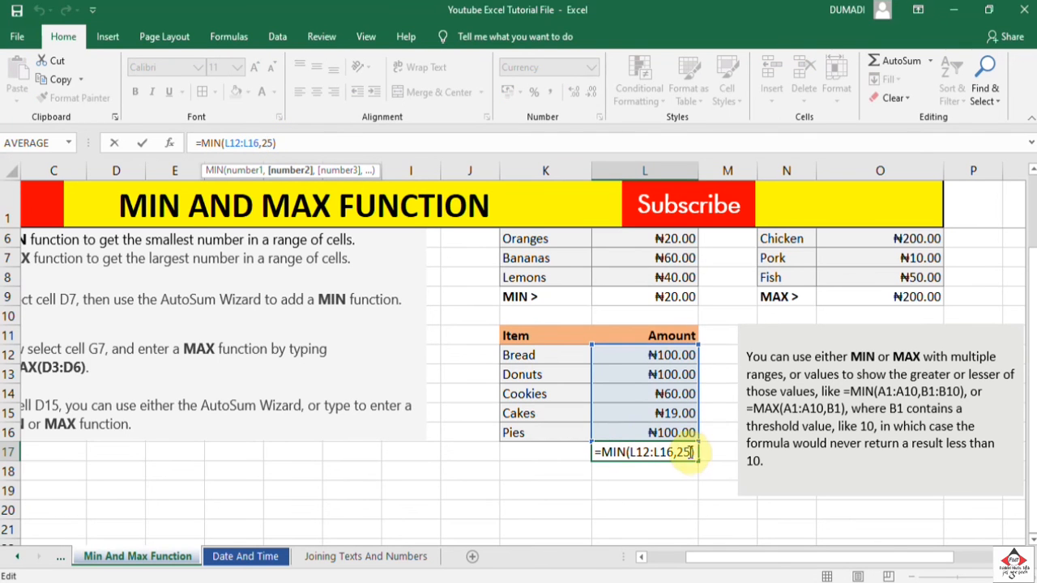